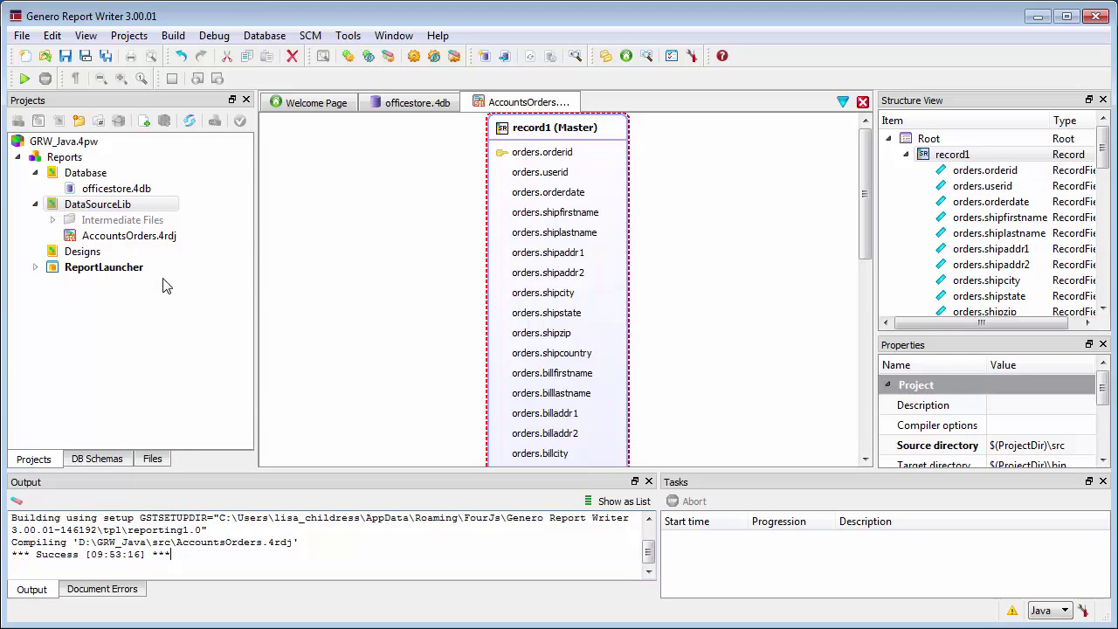
Open the generated AccountsOrders.xsd from the DataSourceLib intermediate files and review its schema through to the end
{"action": "left_click", "coordinate": [53, 220]}
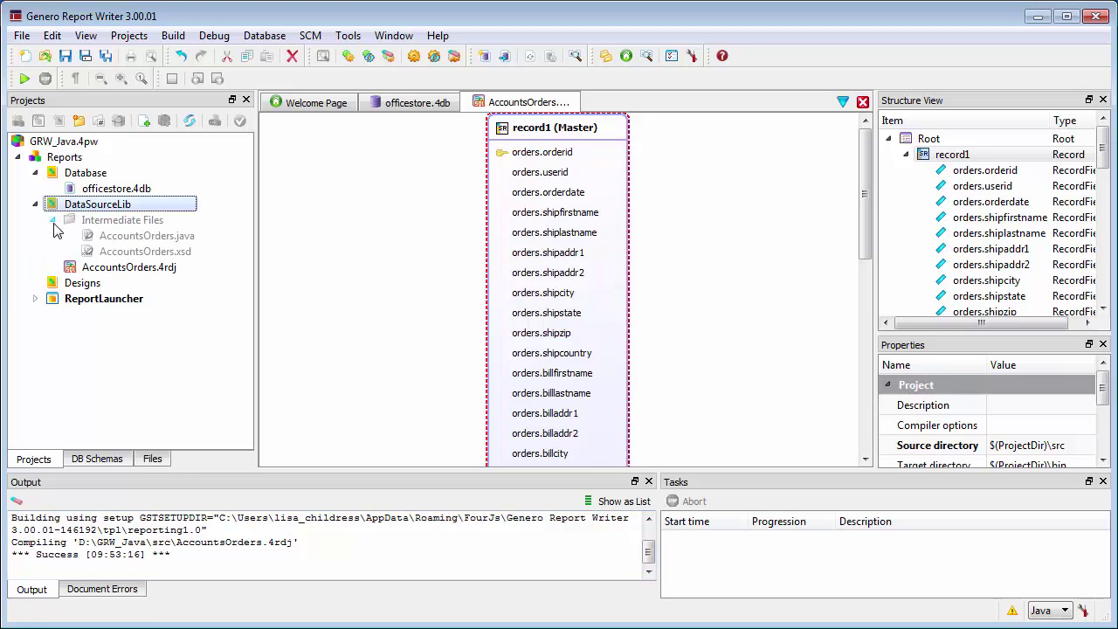
{"action": "double_click", "coordinate": [138, 254]}
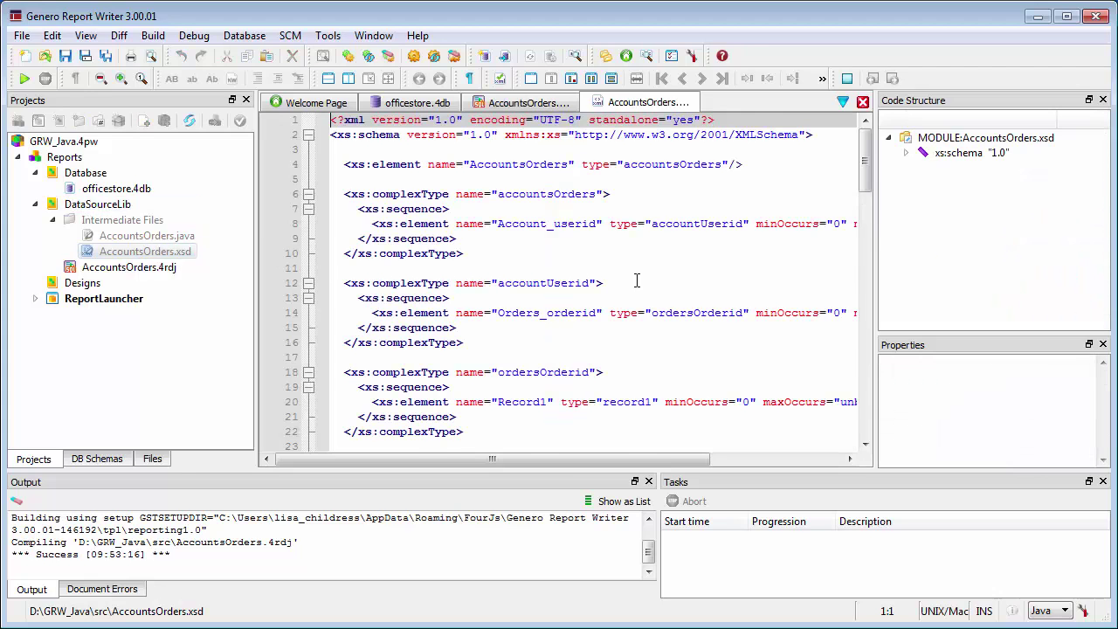
{"action": "scroll", "coordinate": [637, 280], "scroll_direction": "down", "scroll_amount": 6}
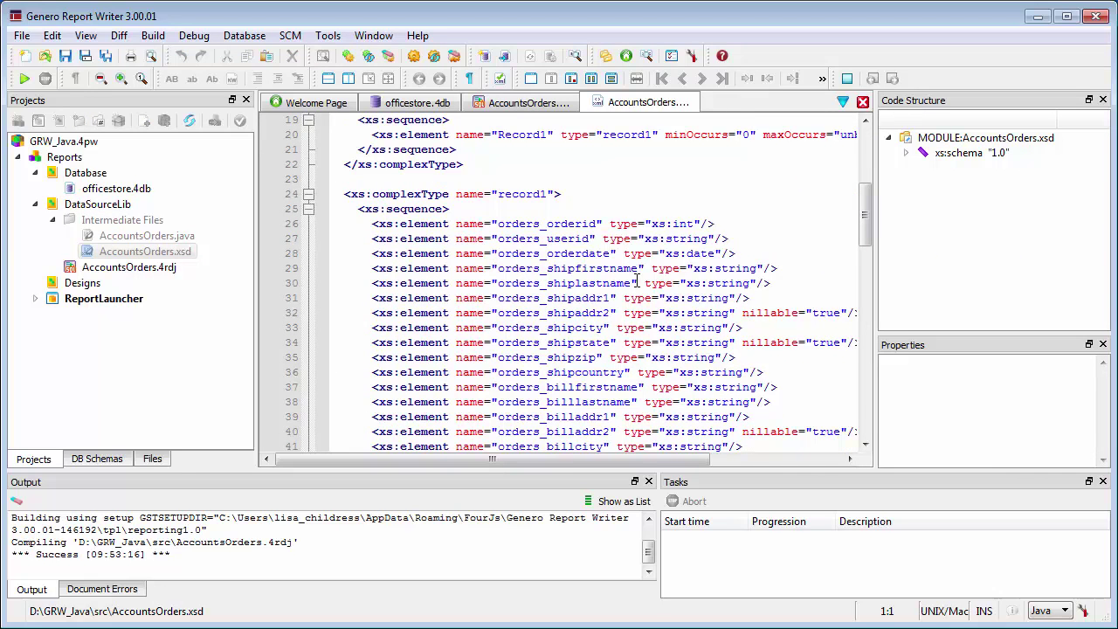
{"action": "scroll", "coordinate": [637, 281], "scroll_direction": "down", "scroll_amount": 5}
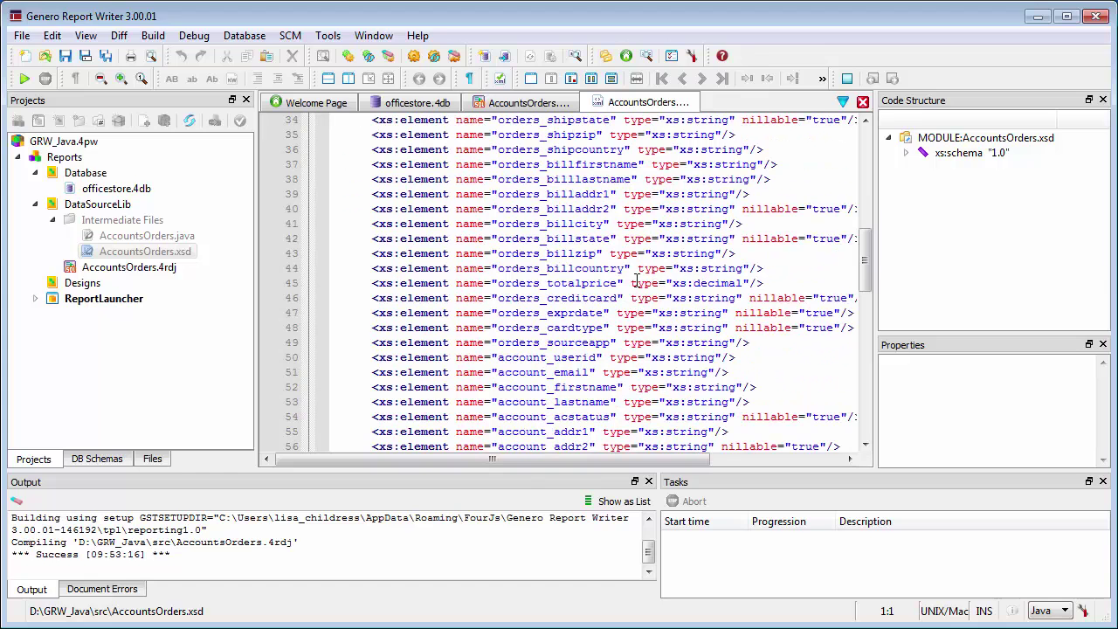
{"action": "scroll", "coordinate": [637, 282], "scroll_direction": "down", "scroll_amount": 6}
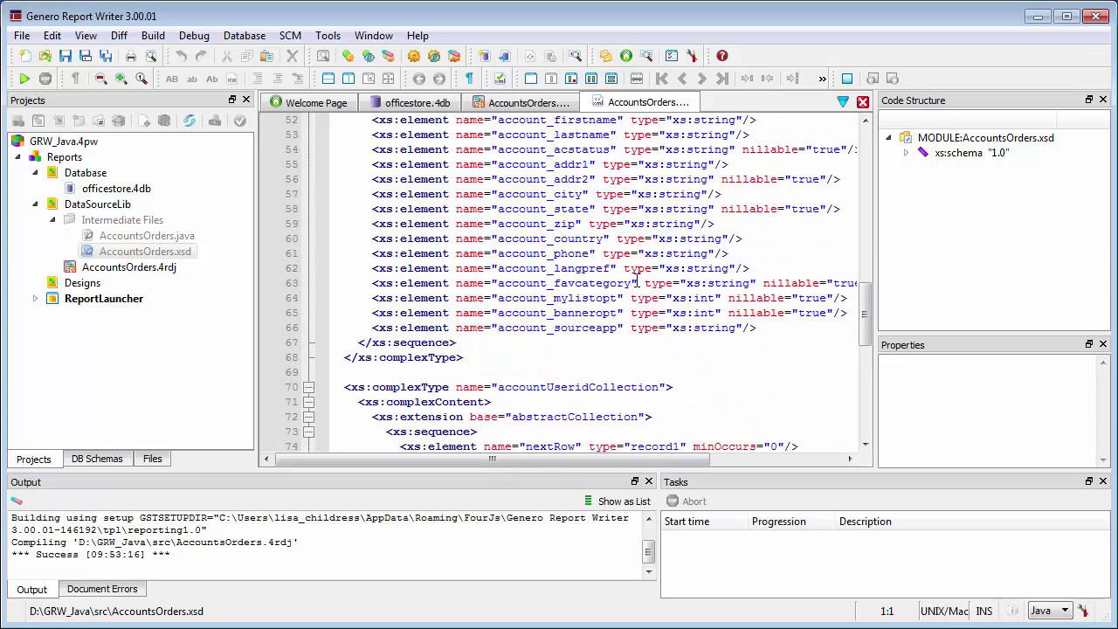
{"action": "scroll", "coordinate": [637, 281], "scroll_direction": "down", "scroll_amount": 6}
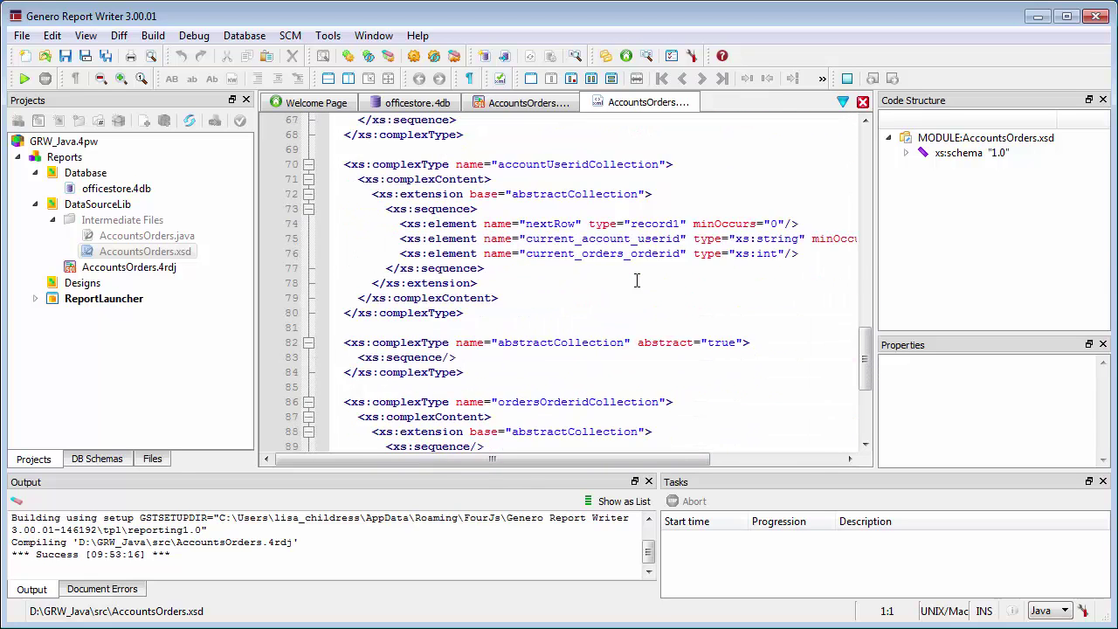
{"action": "scroll", "coordinate": [637, 280], "scroll_direction": "down", "scroll_amount": 4}
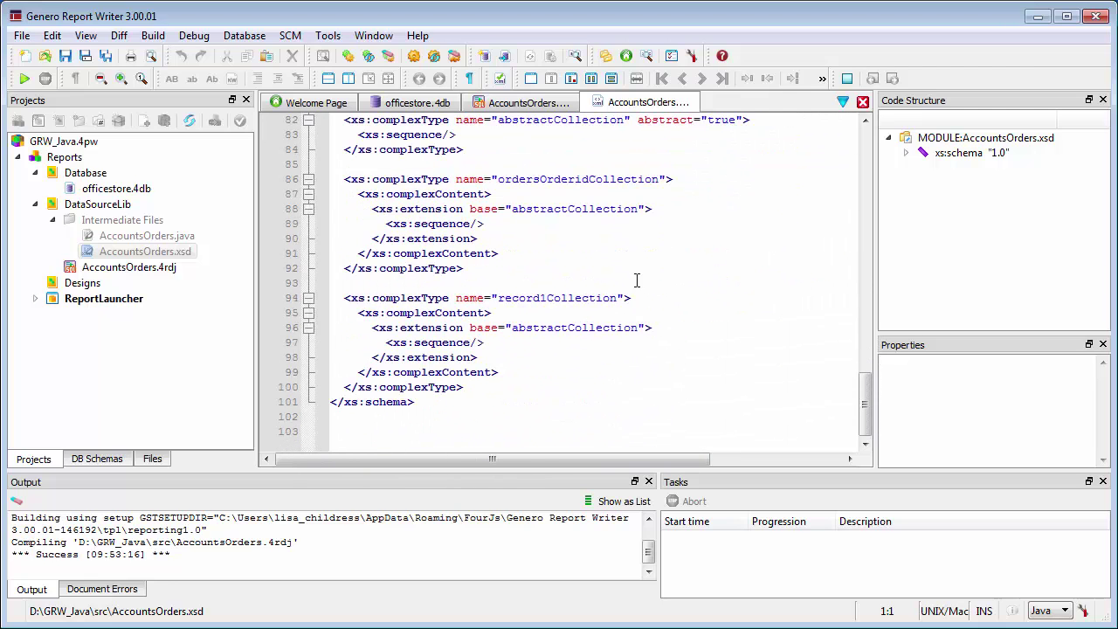
Open the generated AccountsOrders.java intermediate file and review its imports and the start of the AccountsOrders class
{"action": "left_click", "coordinate": [175, 238]}
{"action": "double_click", "coordinate": [183, 245]}
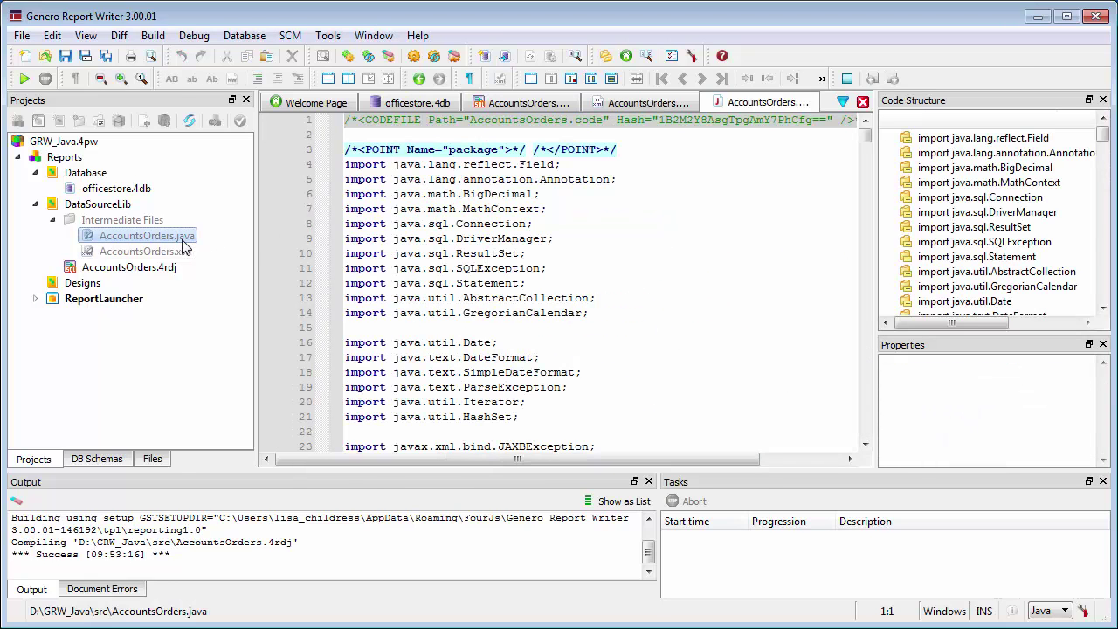
{"action": "scroll", "coordinate": [667, 253], "scroll_direction": "down", "scroll_amount": 6}
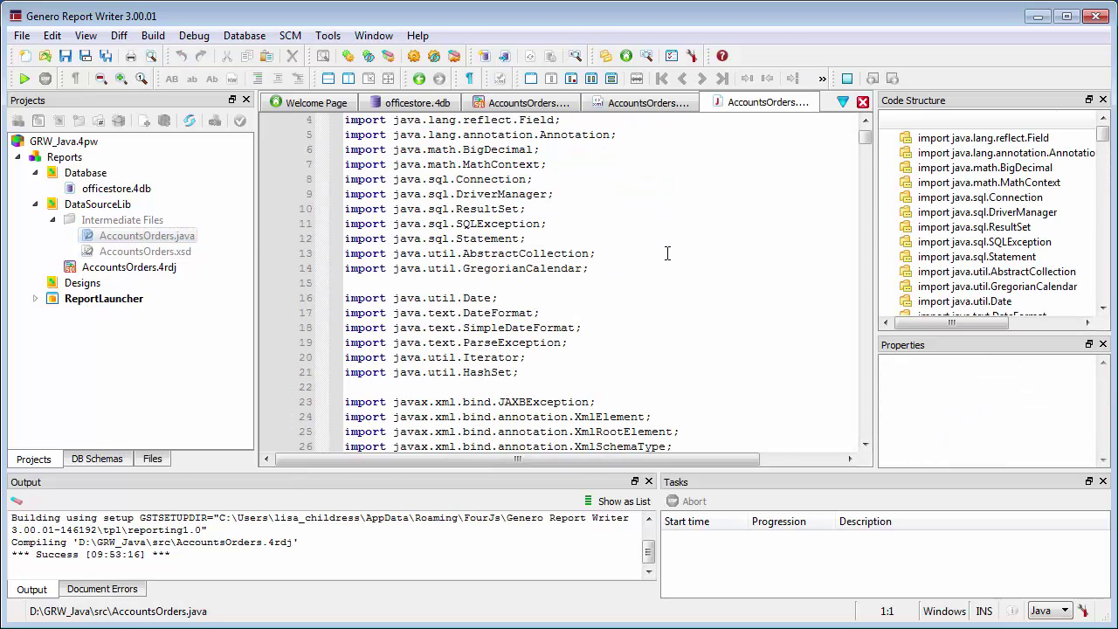
{"action": "scroll", "coordinate": [667, 253], "scroll_direction": "down", "scroll_amount": 4}
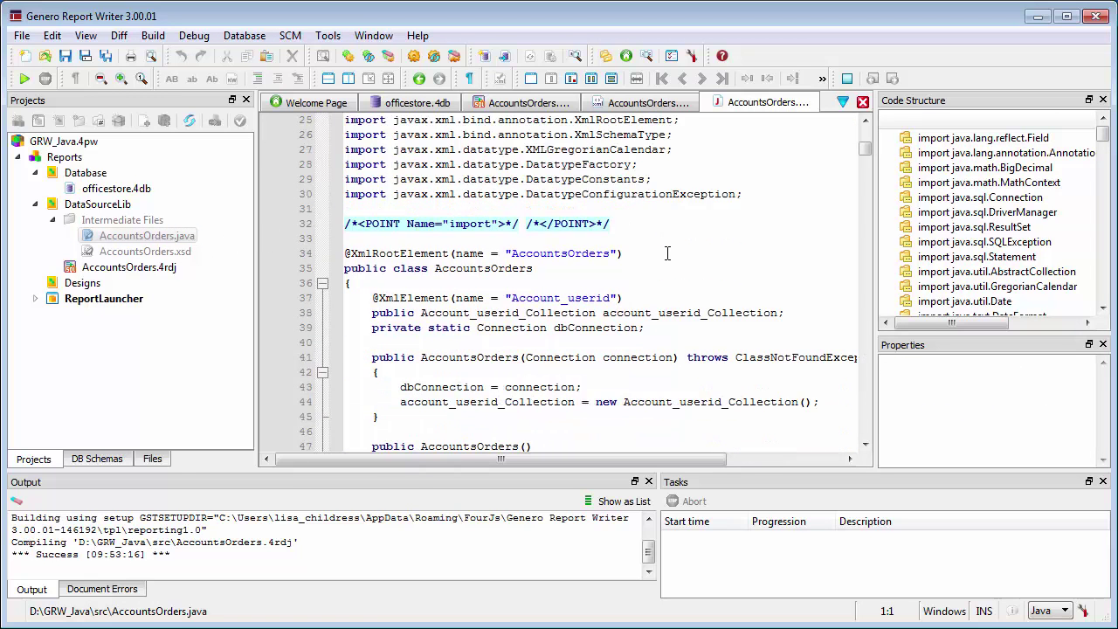
{"action": "scroll", "coordinate": [667, 253], "scroll_direction": "down", "scroll_amount": 3}
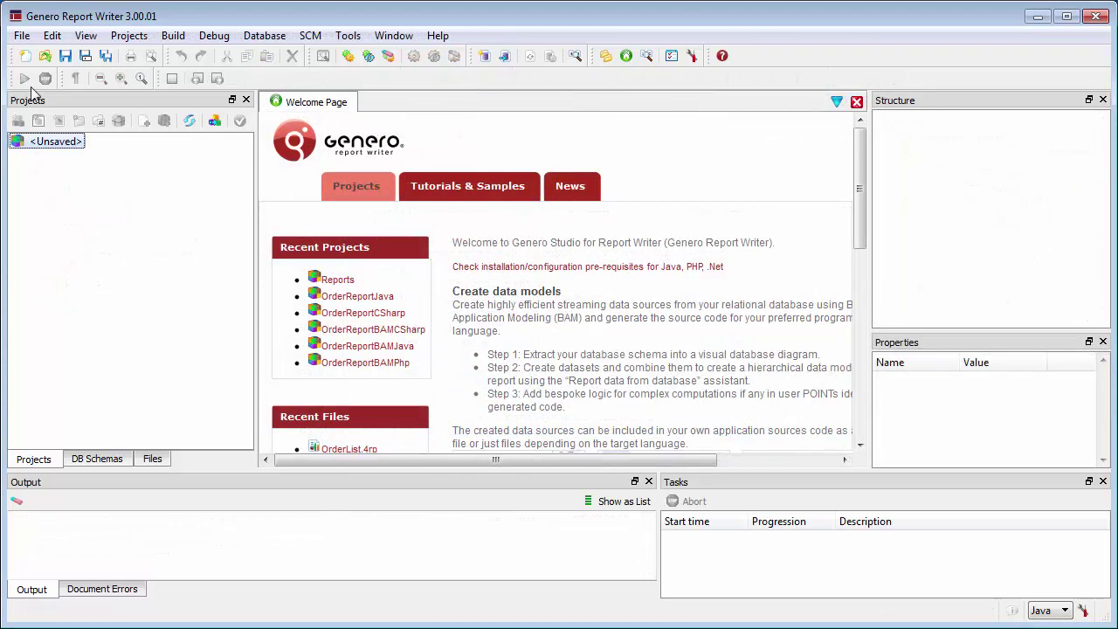
Create a BAM Java Project named GRW_Java in the folder D:/GRW_Java
{"action": "left_click", "coordinate": [21, 40]}
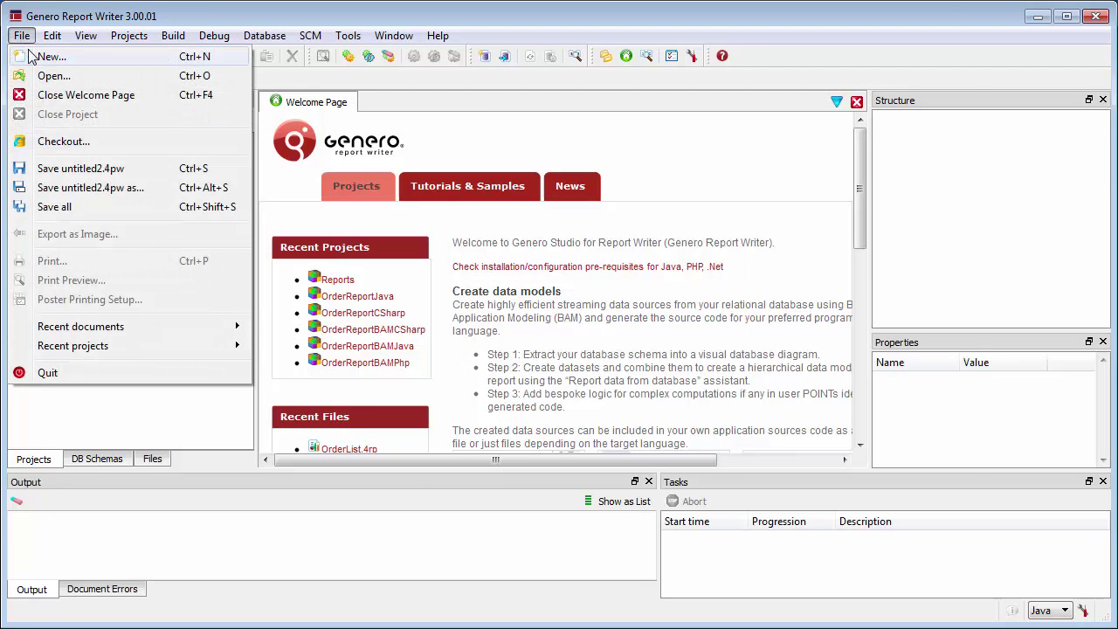
{"action": "left_click", "coordinate": [46, 57]}
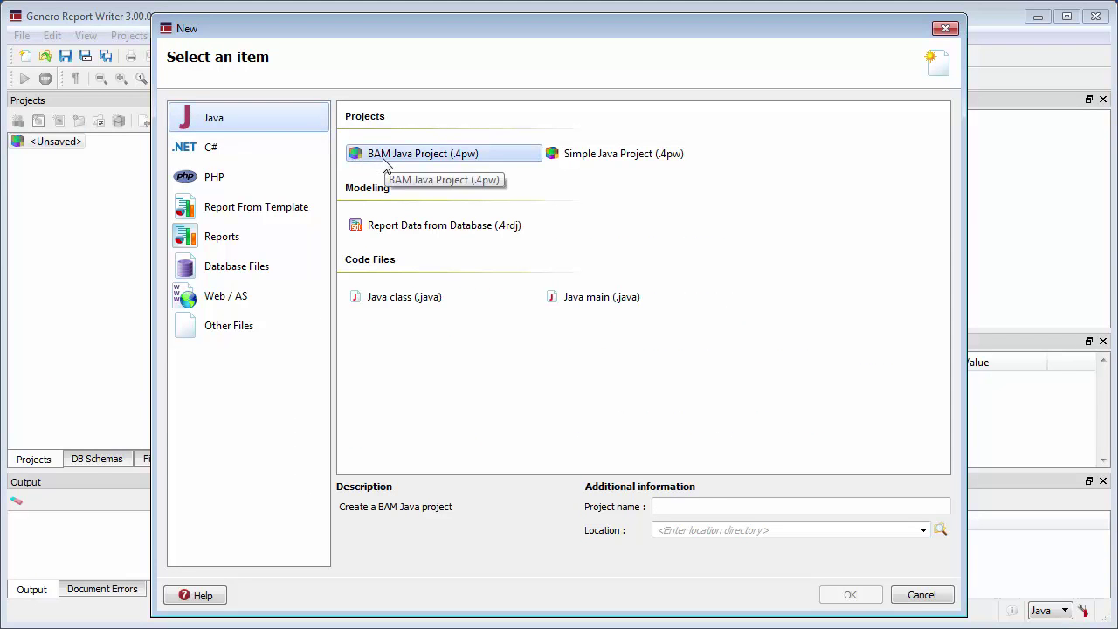
{"action": "left_click", "coordinate": [708, 507]}
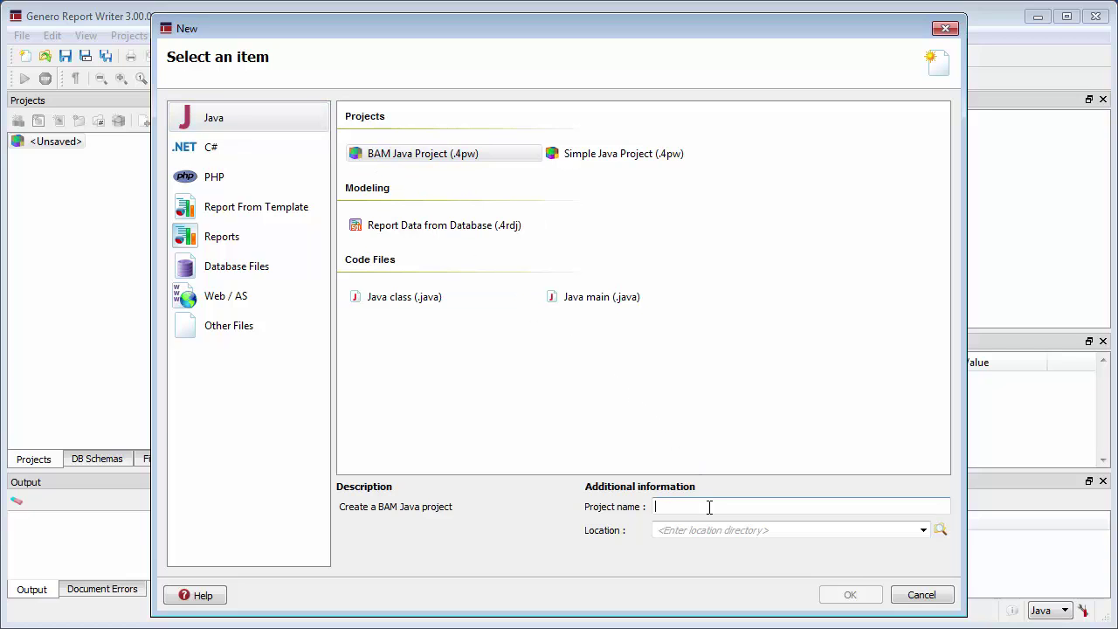
{"action": "type", "text": "GRW_Java"}
{"action": "left_click", "coordinate": [708, 529]}
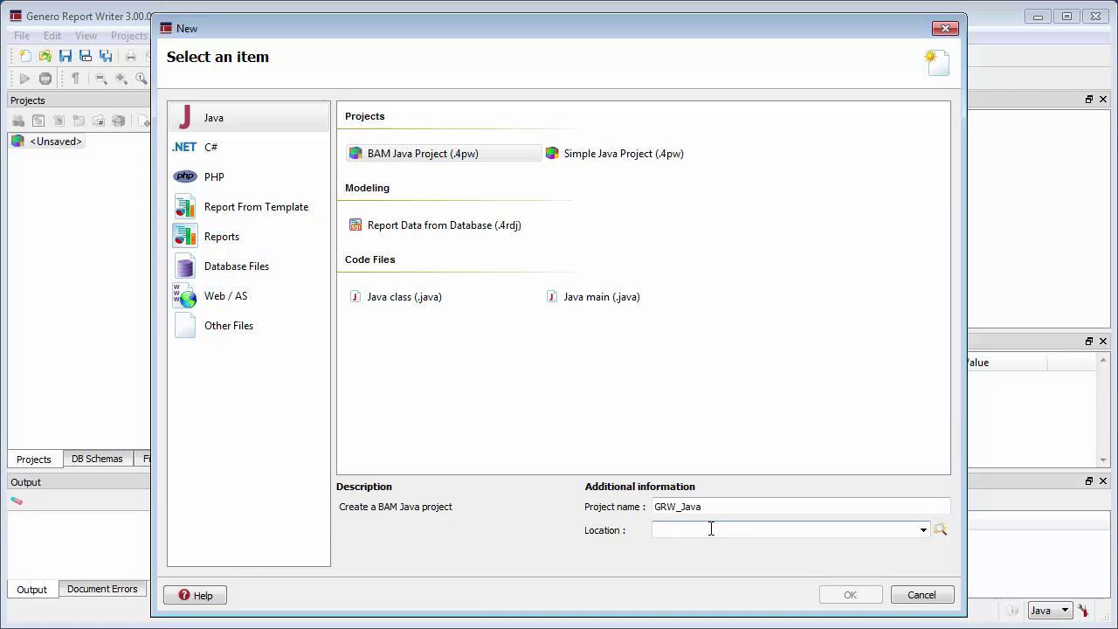
{"action": "left_click", "coordinate": [940, 529]}
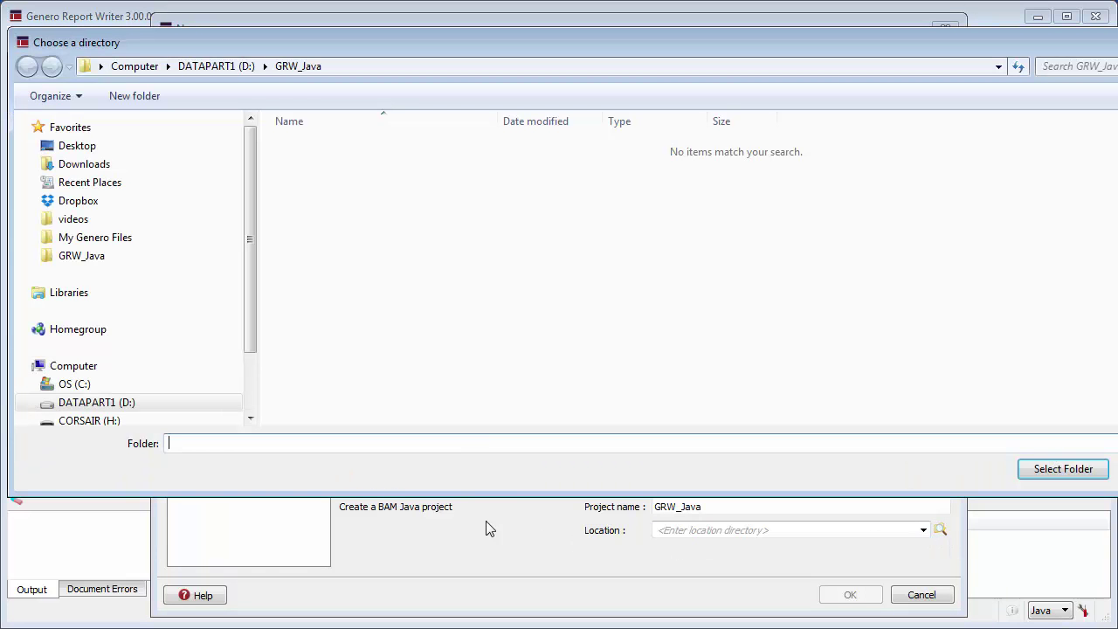
{"action": "left_click", "coordinate": [93, 258]}
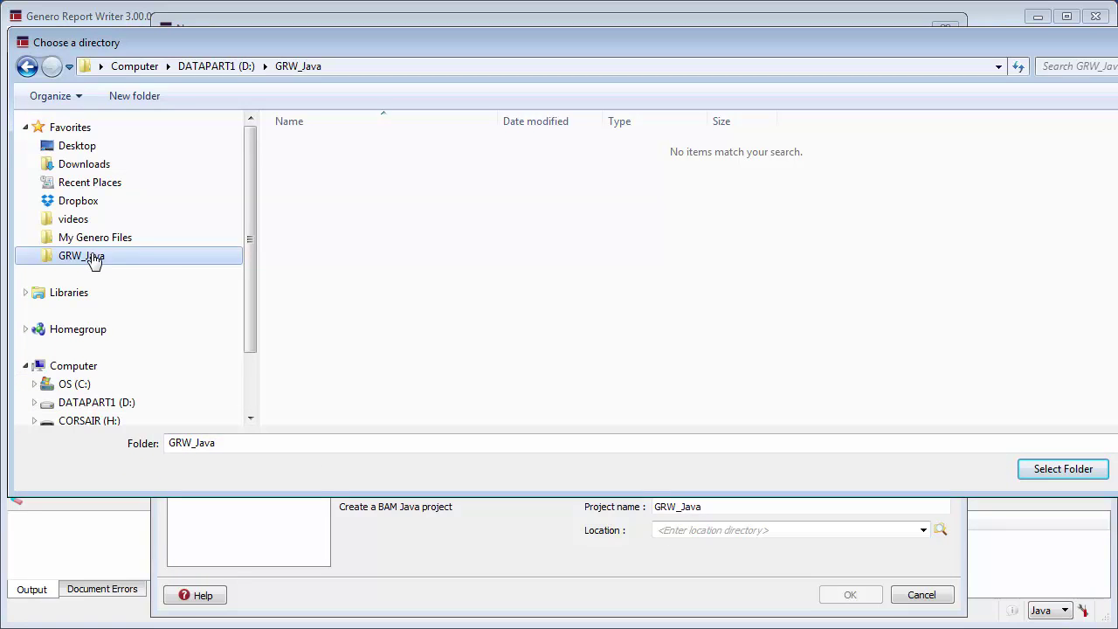
{"action": "left_click", "coordinate": [1085, 471]}
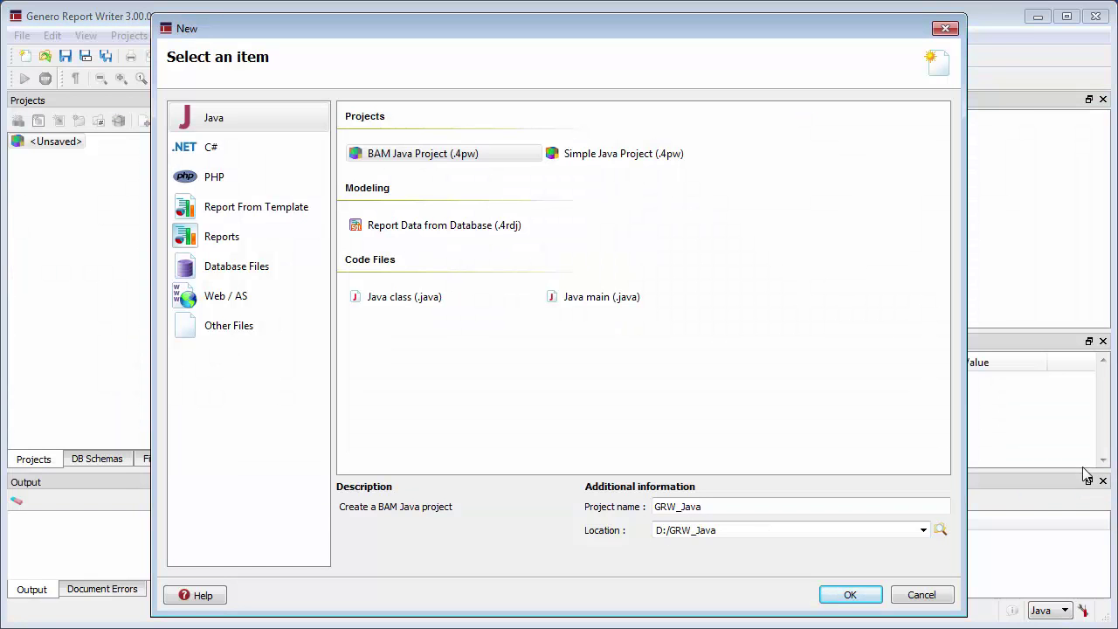
{"action": "left_click", "coordinate": [850, 595]}
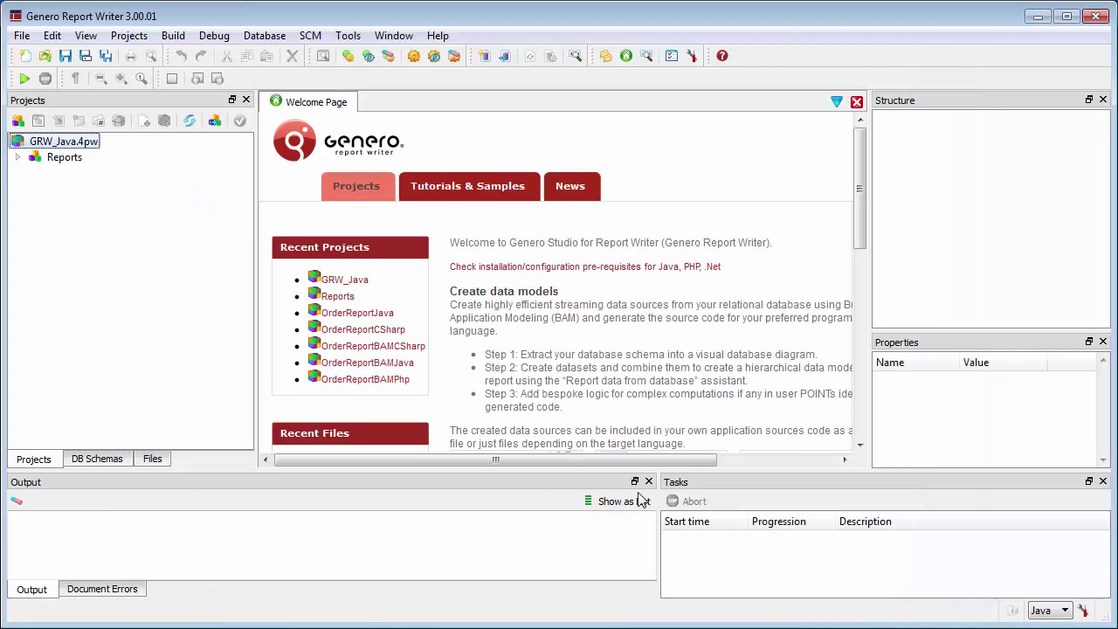
Add the existing officestore.4db schema from the samples' databases/officestore folder to the project's Database node
{"action": "left_click", "coordinate": [17, 158]}
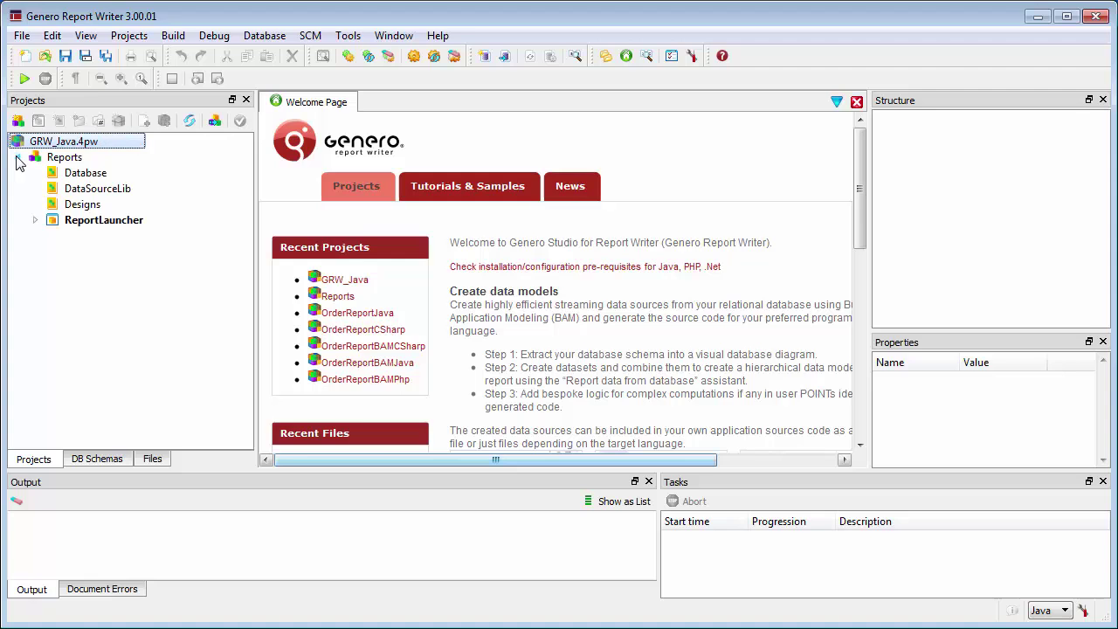
{"action": "right_click", "coordinate": [77, 177]}
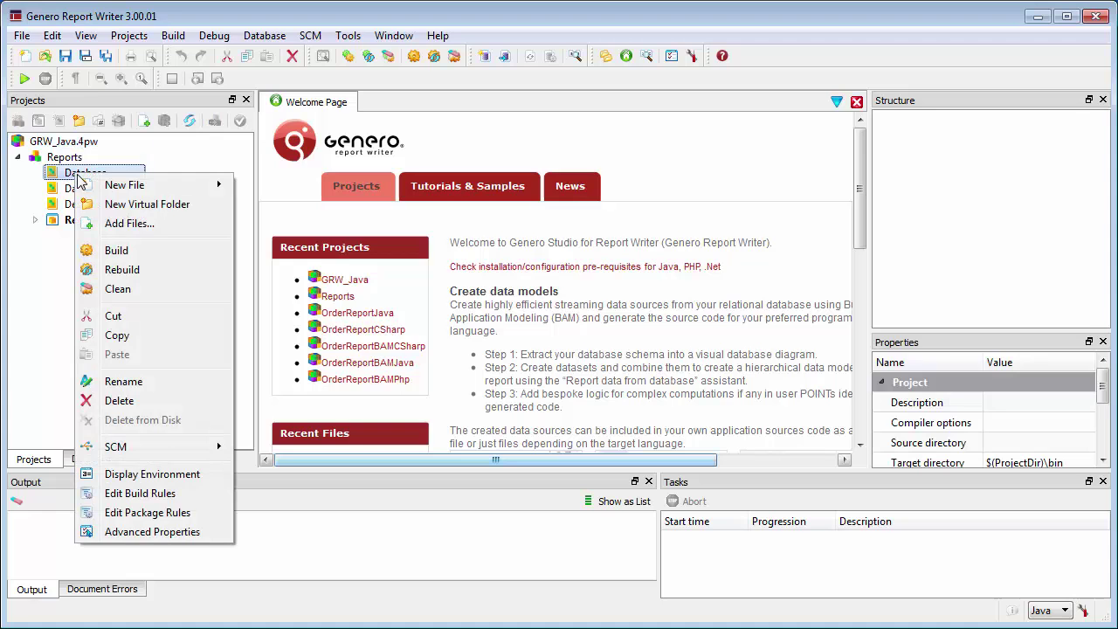
{"action": "left_click", "coordinate": [129, 223]}
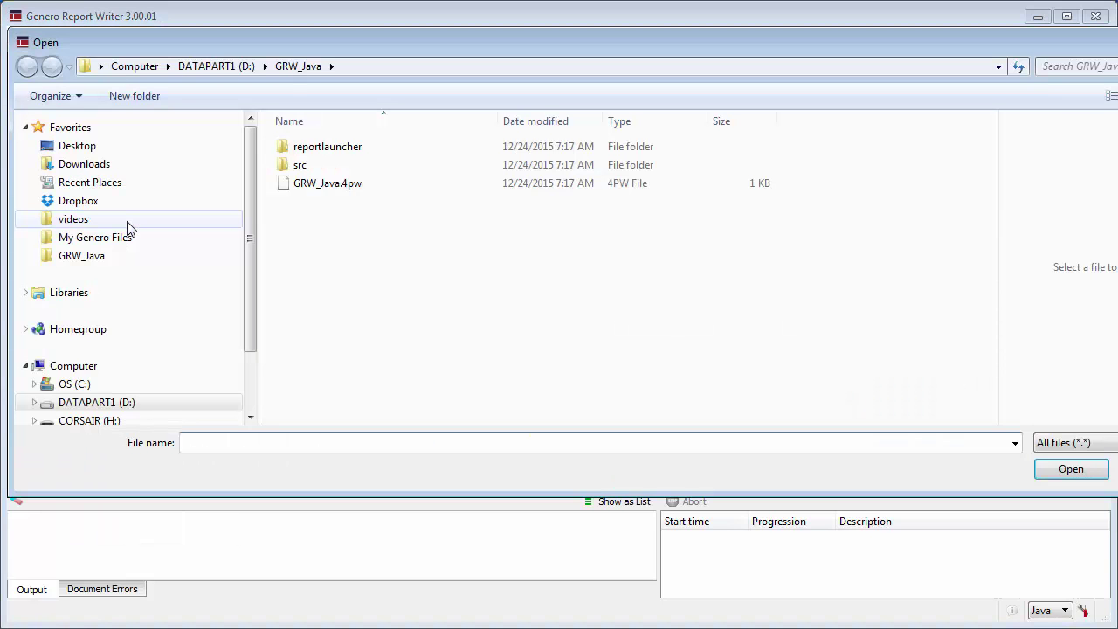
{"action": "left_click", "coordinate": [119, 237]}
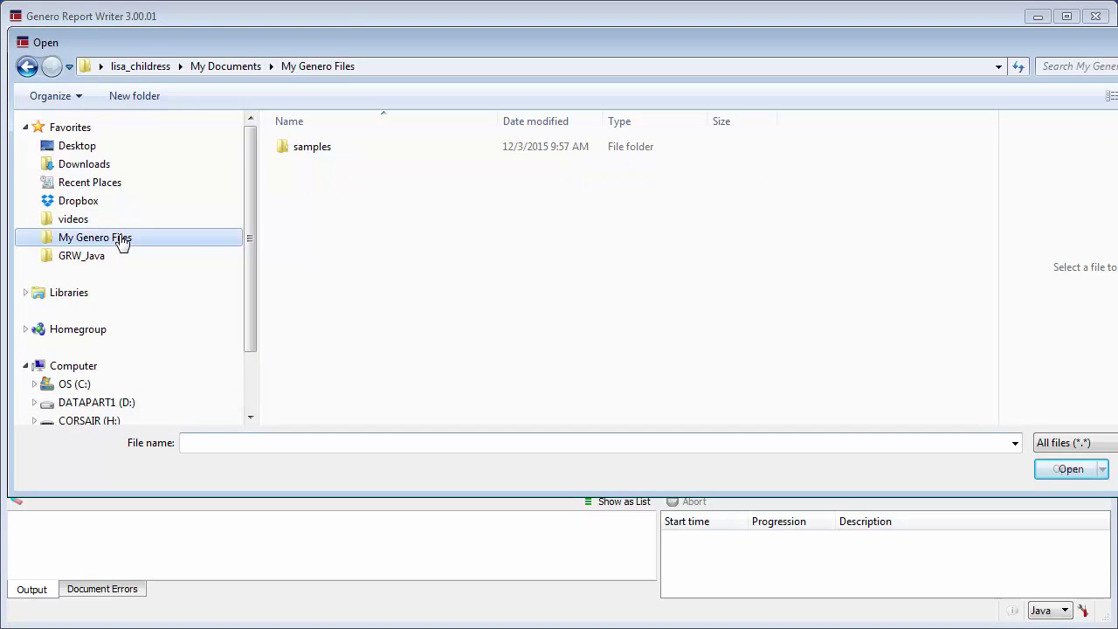
{"action": "double_click", "coordinate": [312, 147]}
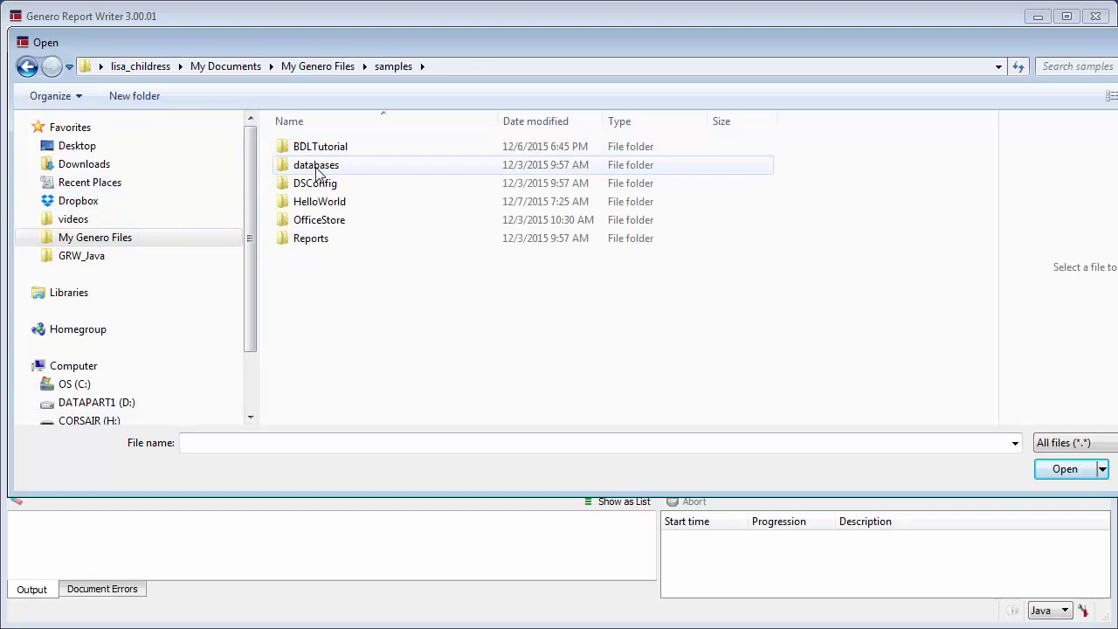
{"action": "double_click", "coordinate": [318, 166]}
{"action": "double_click", "coordinate": [318, 168]}
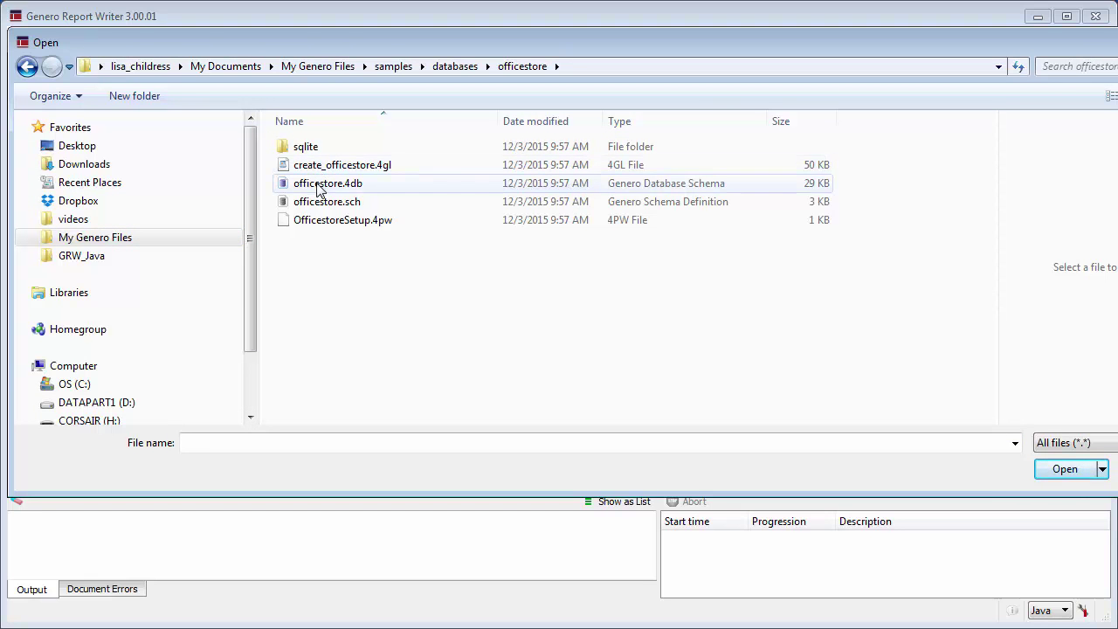
{"action": "double_click", "coordinate": [317, 184]}
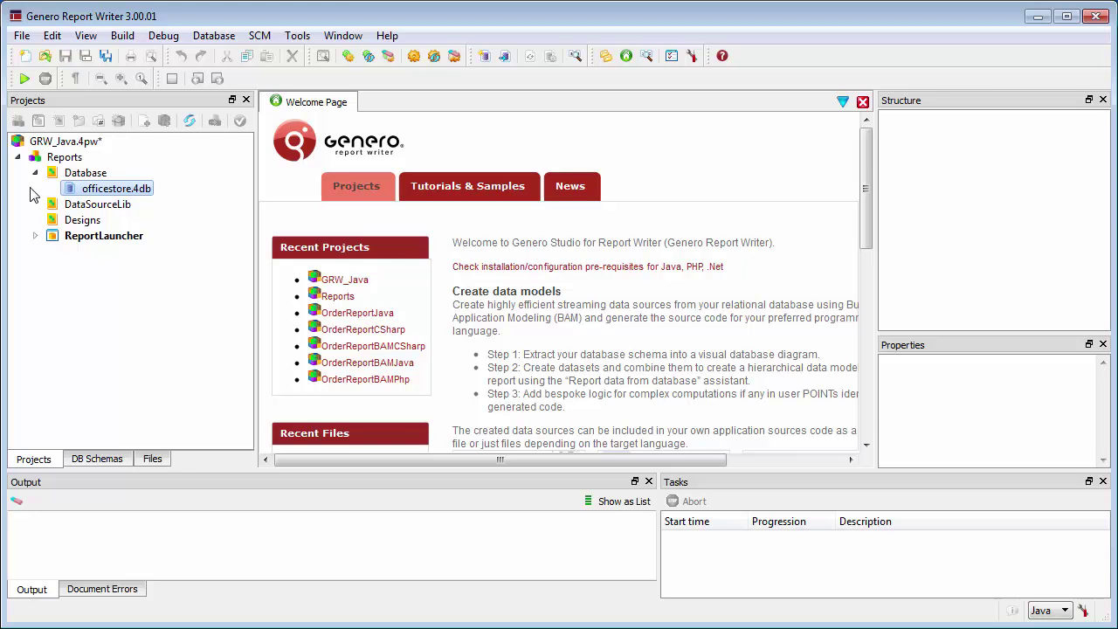
Open the officestore.4db schema and highlight the account and orders tables in its database structure
{"action": "double_click", "coordinate": [88, 191]}
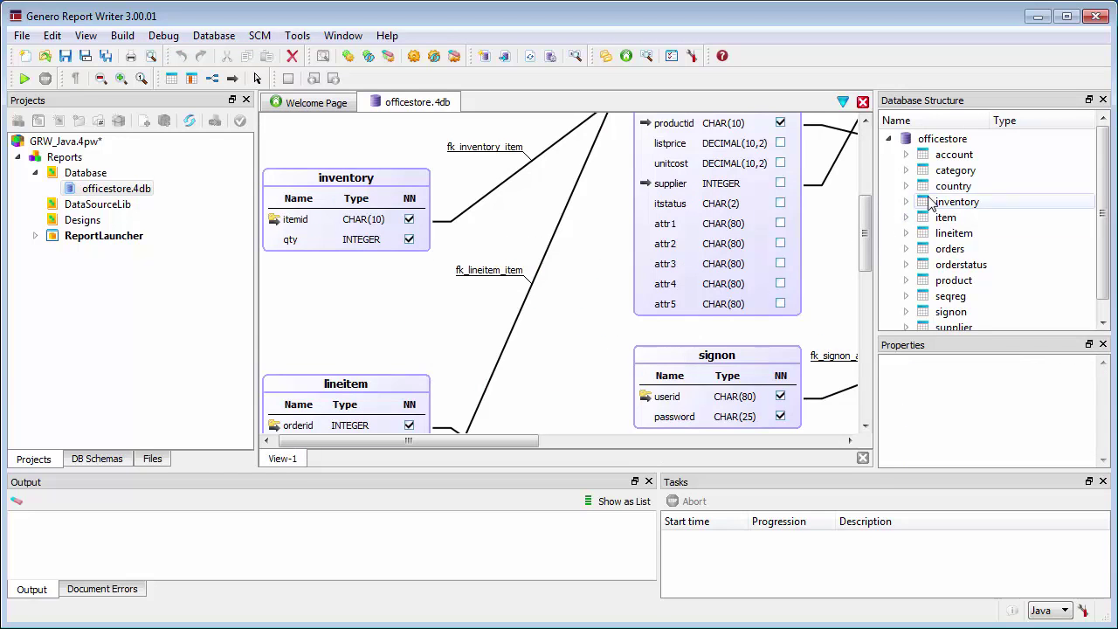
{"action": "left_click", "coordinate": [961, 156]}
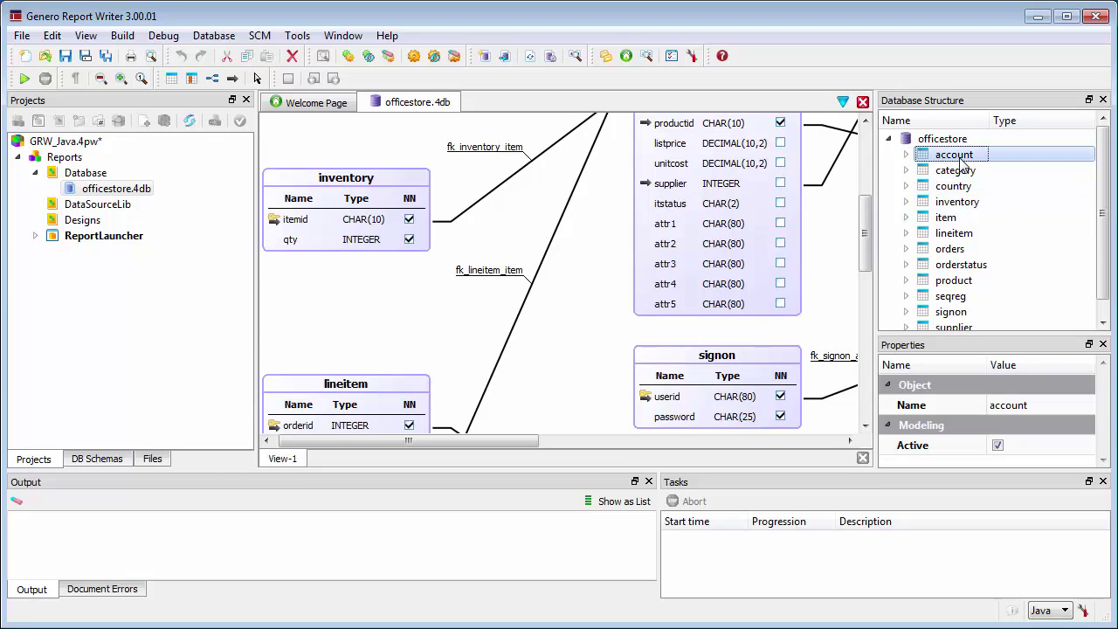
{"action": "left_click", "coordinate": [961, 249], "text": "ctrl"}
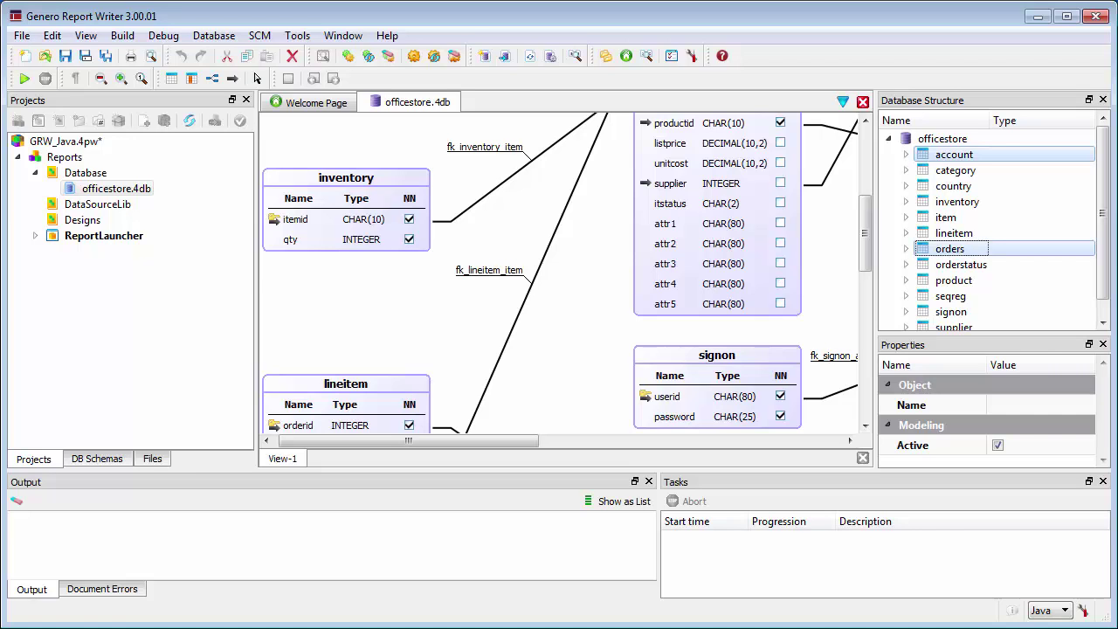
Start a new Java Report Data from Database (.4rdj) model
{"action": "left_click", "coordinate": [21, 35]}
{"action": "left_click", "coordinate": [45, 58]}
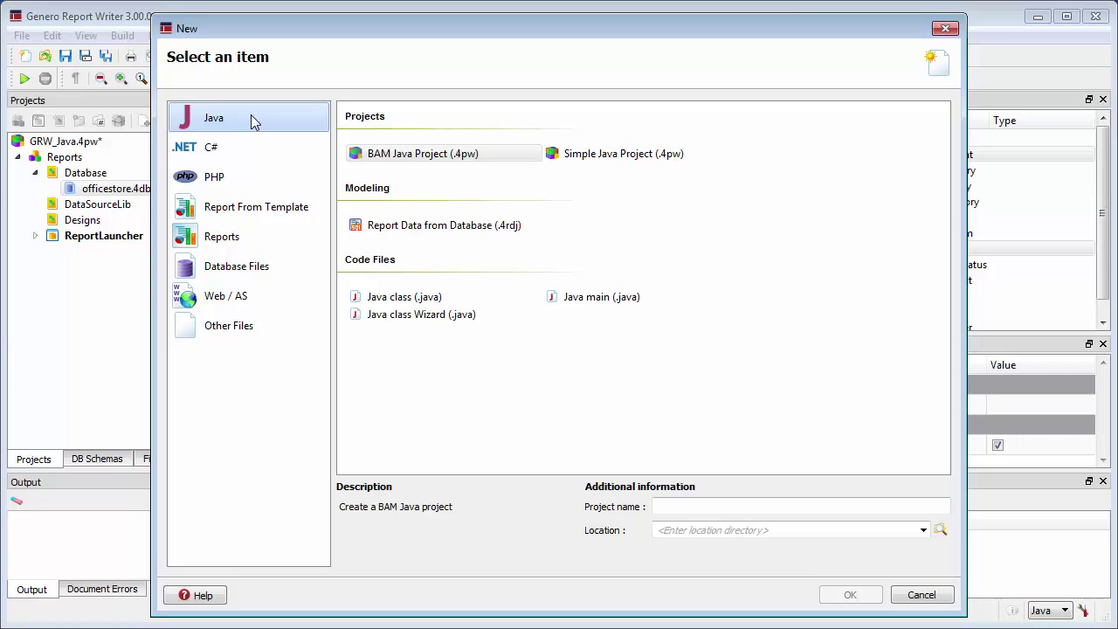
{"action": "left_click", "coordinate": [402, 225]}
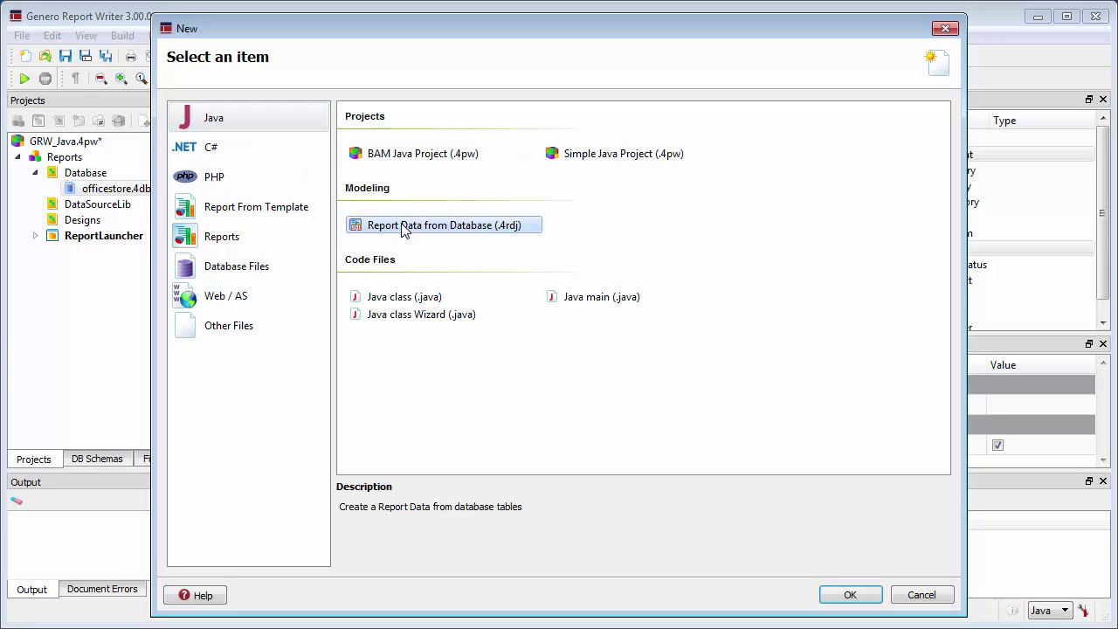
{"action": "left_click", "coordinate": [849, 595]}
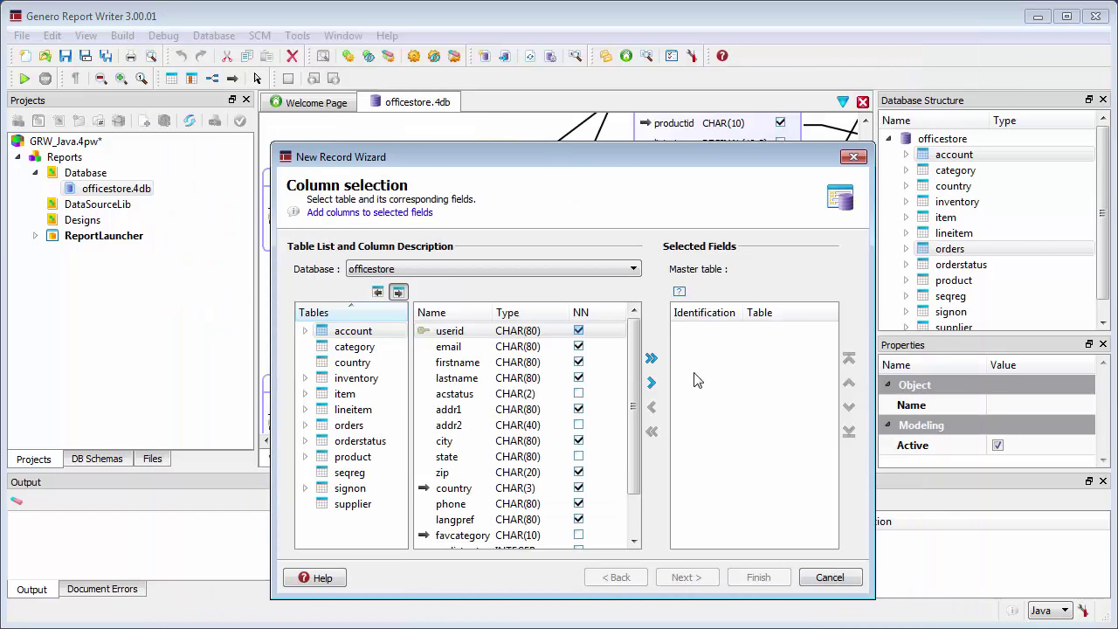
Add all columns of the officestore database's orders table to the selected fields, followed by all columns of the account table
{"action": "left_click_drag", "start_coordinate": [428, 156], "coordinate": [396, 97]}
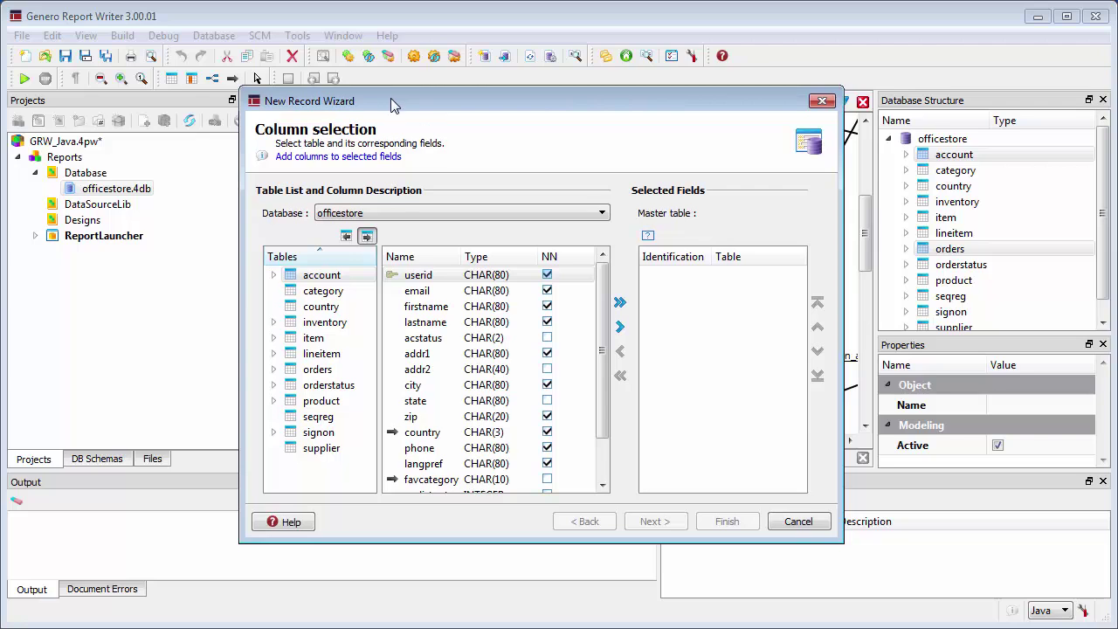
{"action": "left_click", "coordinate": [365, 214]}
{"action": "left_click", "coordinate": [365, 214]}
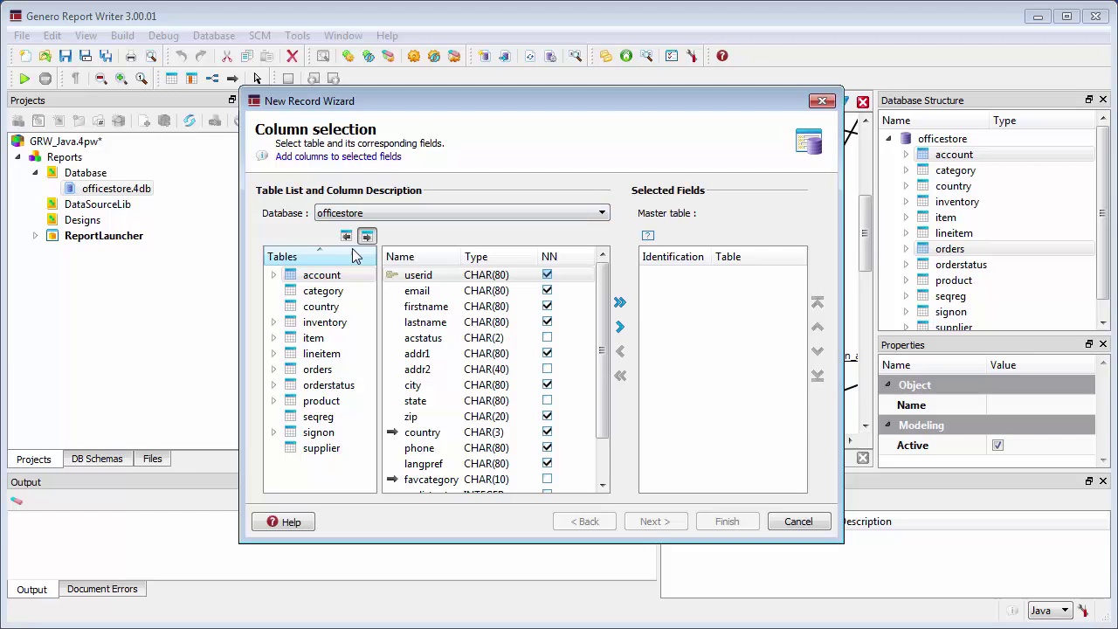
{"action": "left_click", "coordinate": [340, 374]}
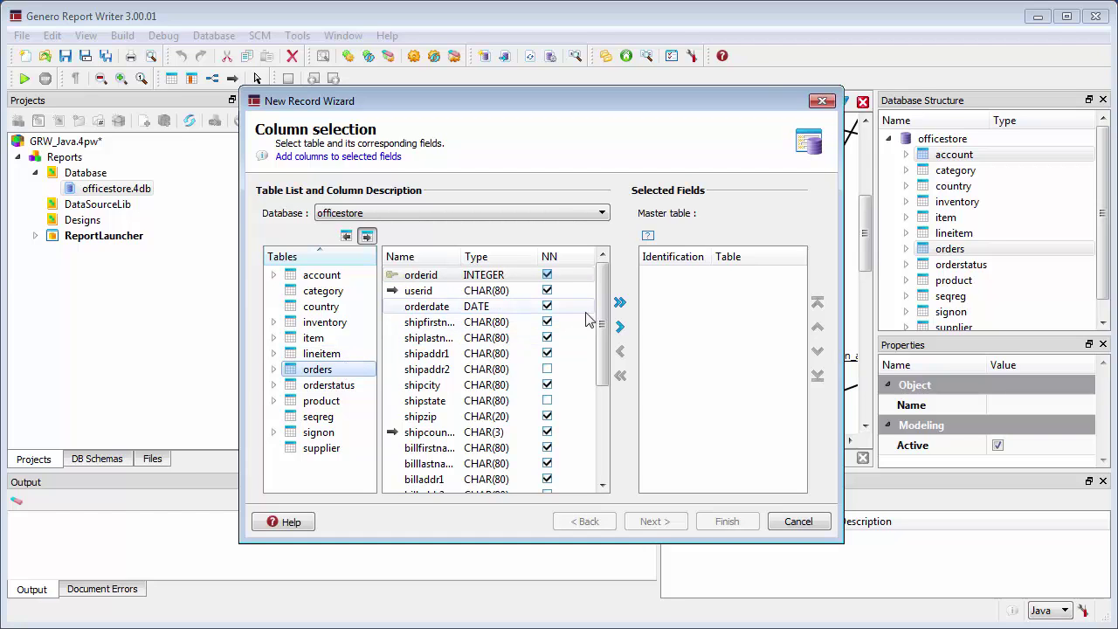
{"action": "left_click", "coordinate": [620, 304]}
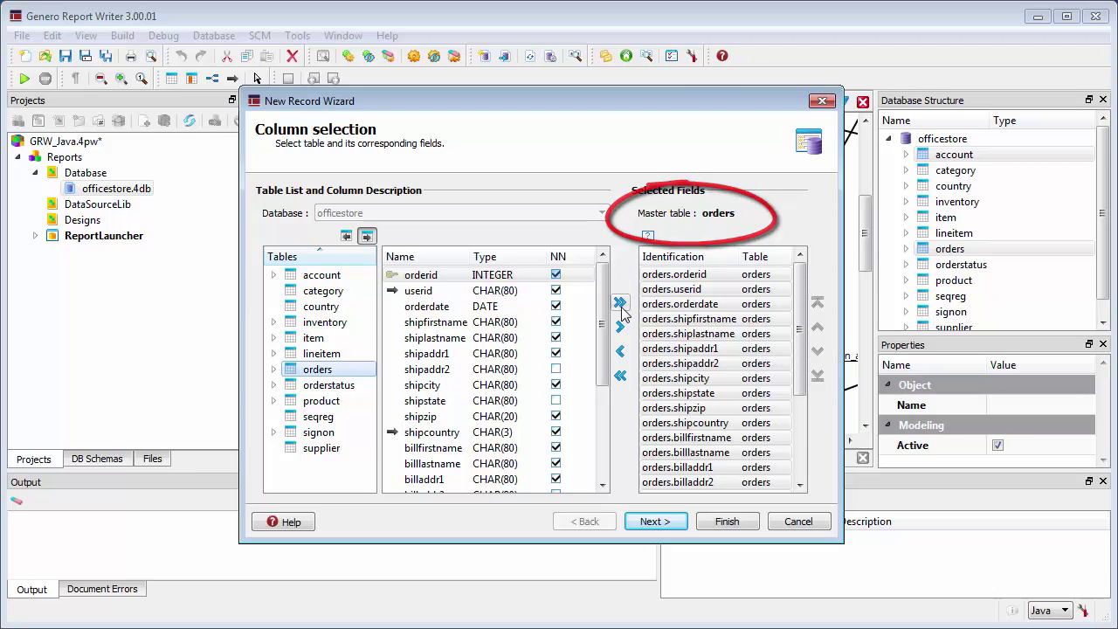
{"action": "left_click", "coordinate": [348, 278]}
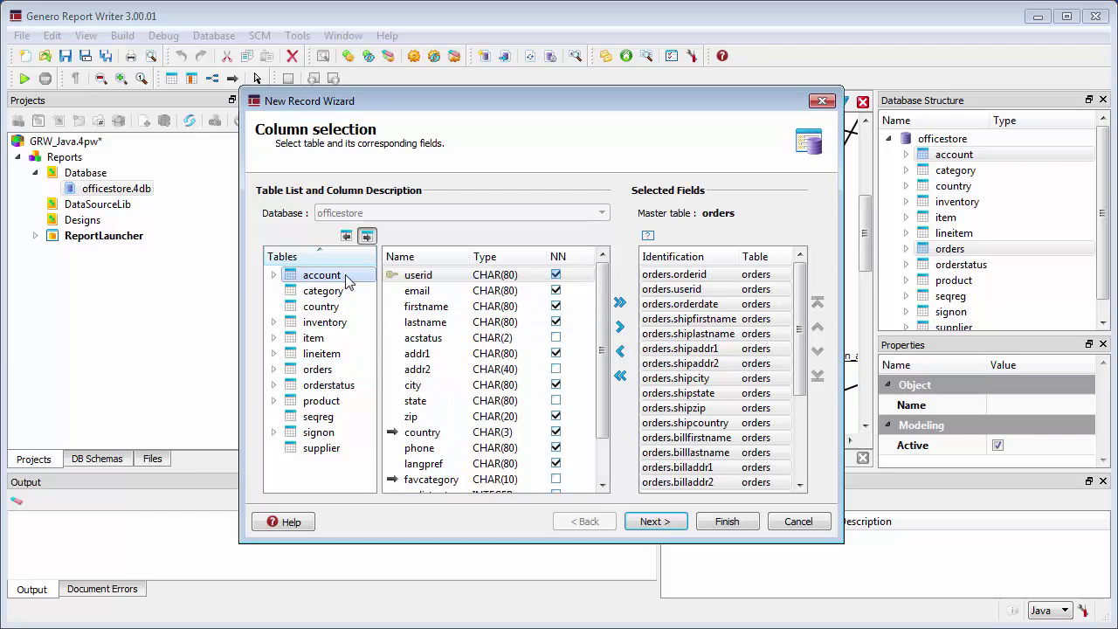
{"action": "left_click", "coordinate": [620, 303]}
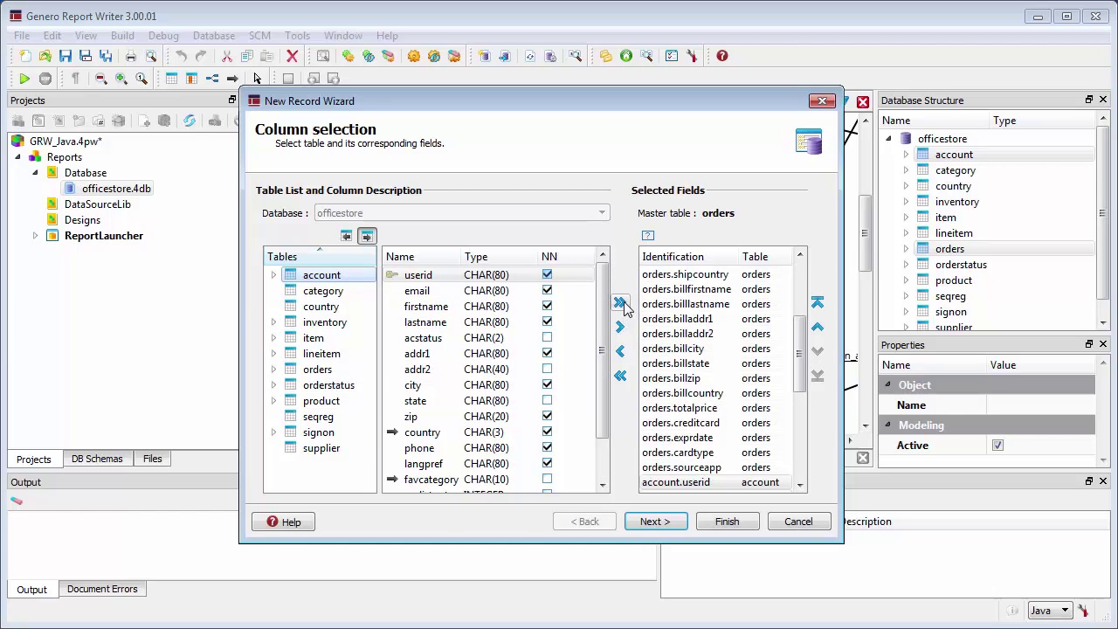
Order the record's query ascending by account.userid and orders.orderid, keeping the inner join on userid, and finish the record
{"action": "left_click", "coordinate": [653, 521]}
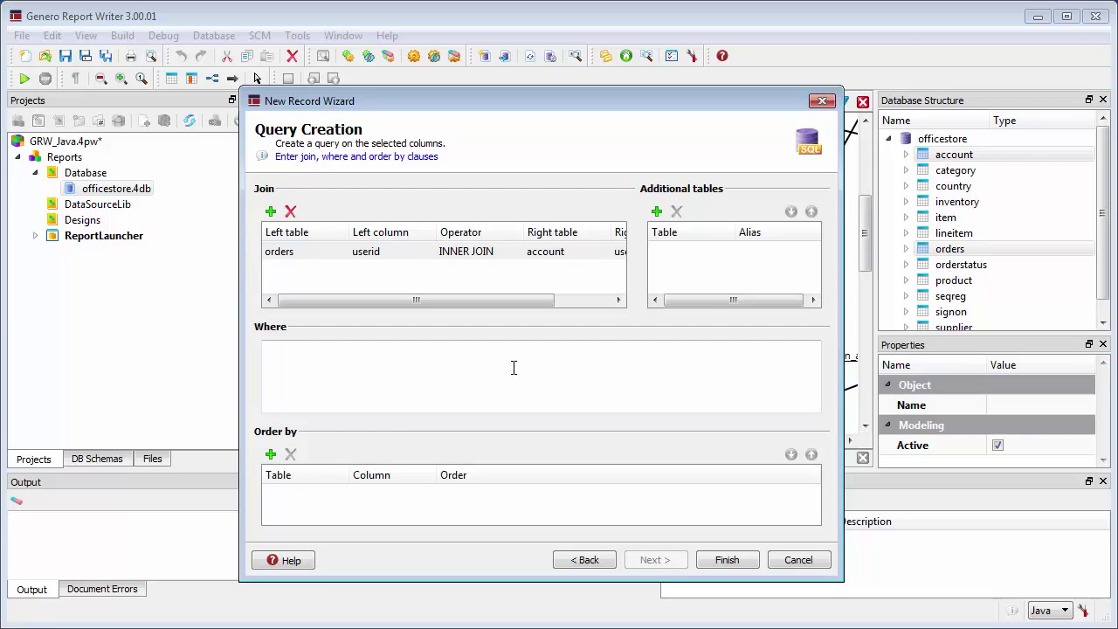
{"action": "left_click", "coordinate": [421, 256]}
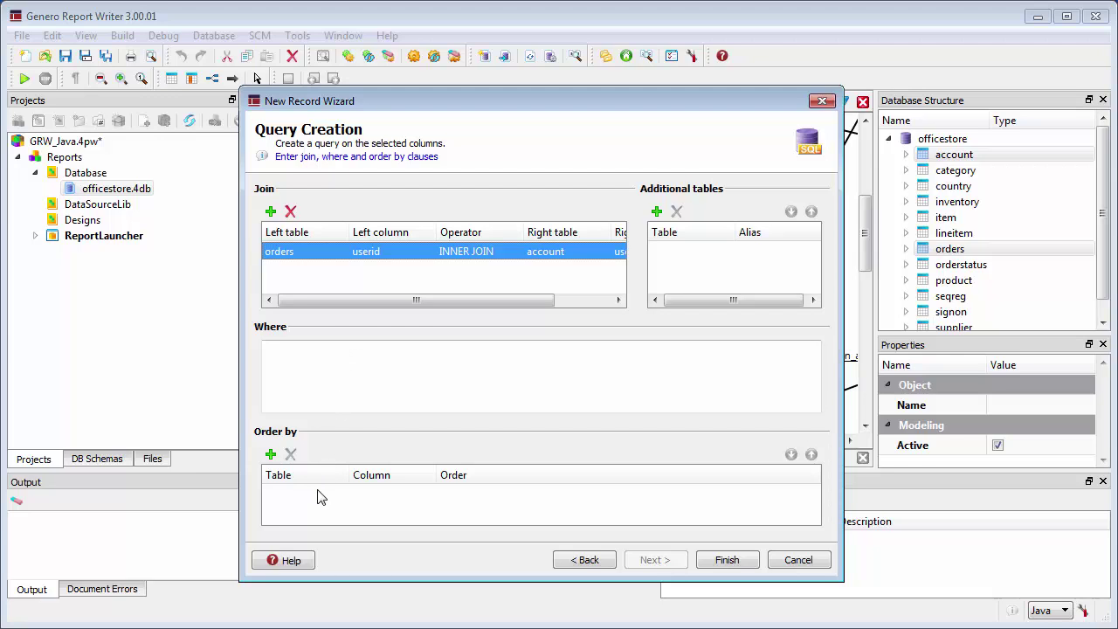
{"action": "left_click", "coordinate": [277, 462]}
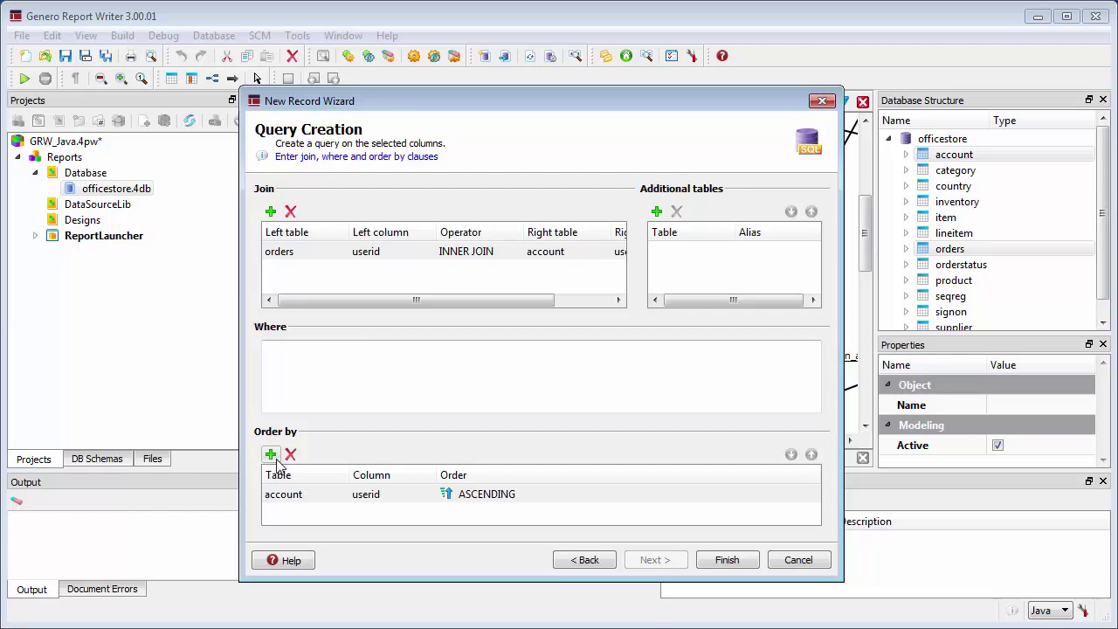
{"action": "left_click", "coordinate": [271, 454]}
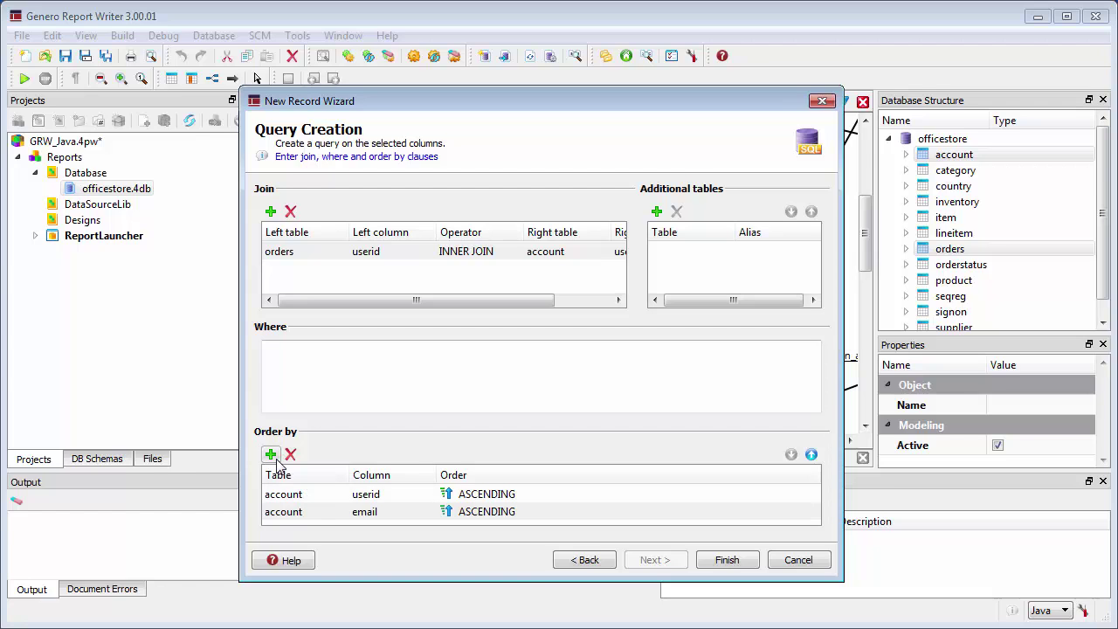
{"action": "left_click", "coordinate": [312, 511]}
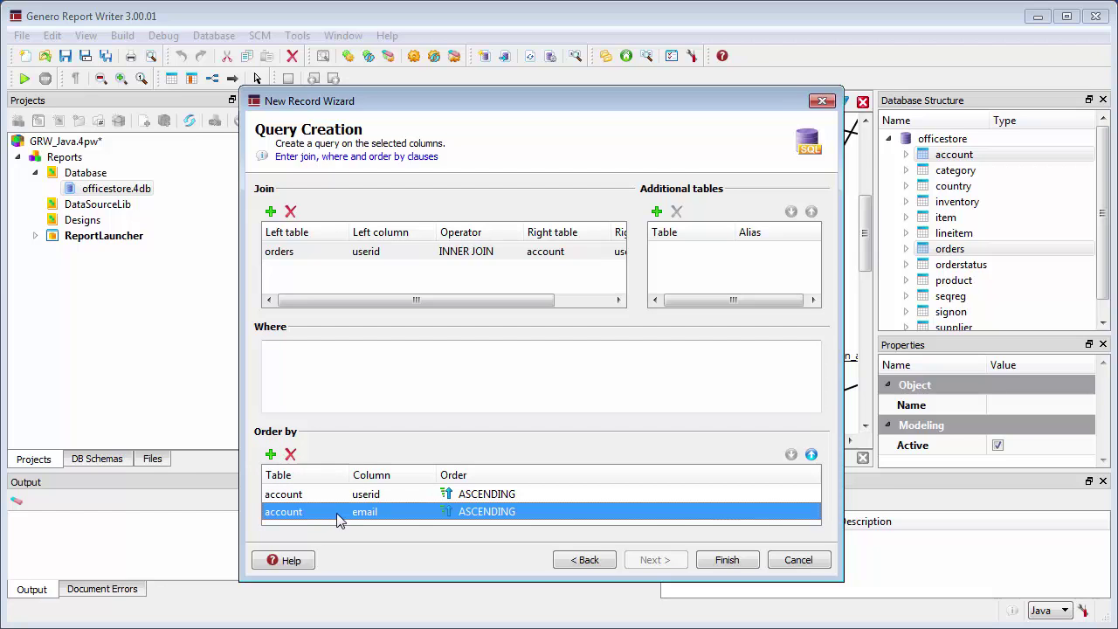
{"action": "left_click", "coordinate": [336, 515]}
{"action": "left_click", "coordinate": [341, 512]}
{"action": "left_click", "coordinate": [332, 541]}
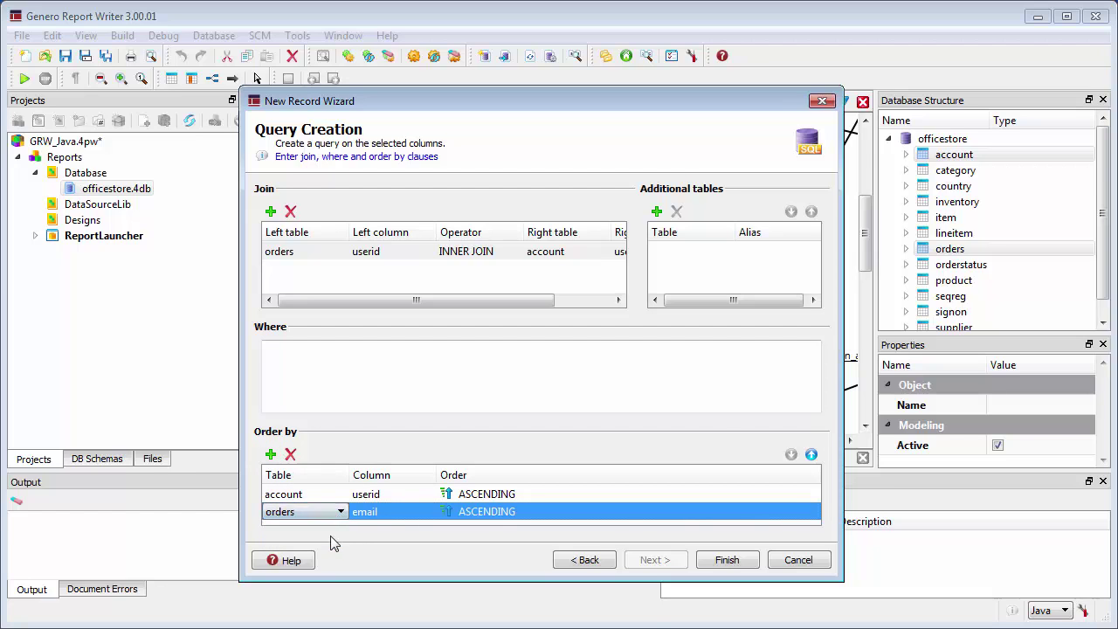
{"action": "left_click", "coordinate": [430, 516]}
{"action": "left_click", "coordinate": [429, 513]}
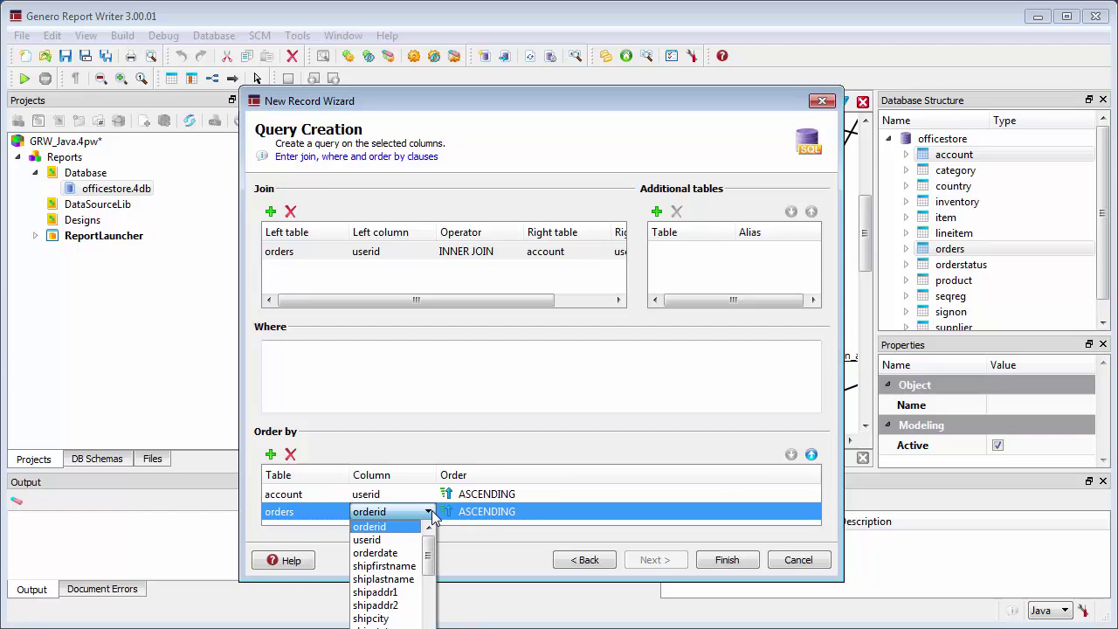
{"action": "left_click", "coordinate": [430, 514]}
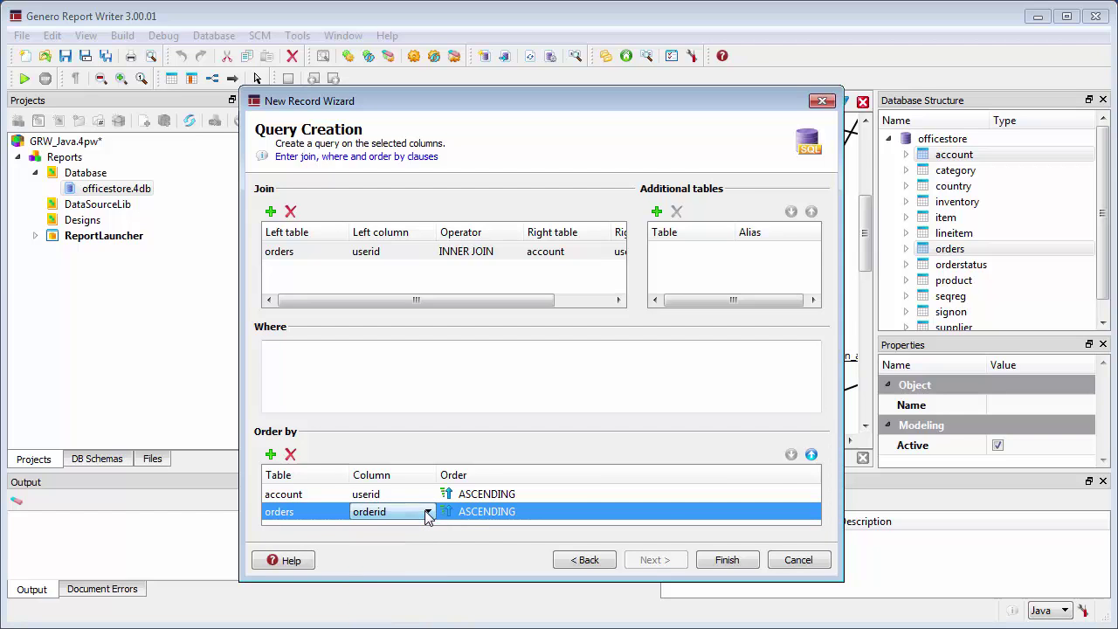
{"action": "left_click", "coordinate": [729, 561]}
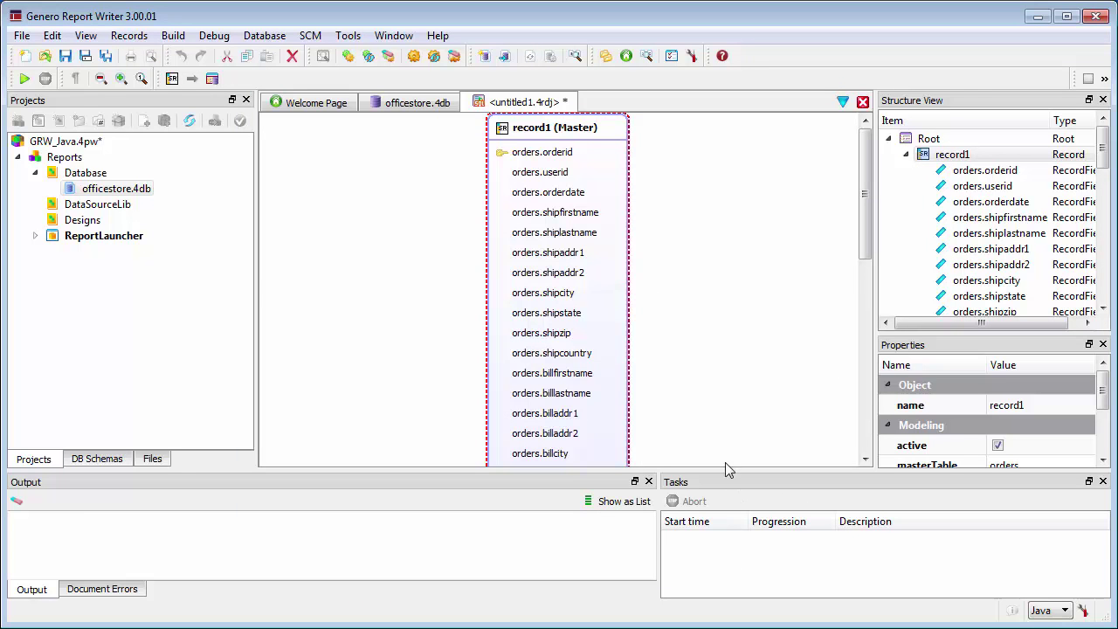
Save the data model as D:\GRW_Java\src\AccountsOrders.4rdj and insert it in the project's DataSourceLib node
{"action": "scroll", "coordinate": [633, 311], "scroll_direction": "down", "scroll_amount": 6}
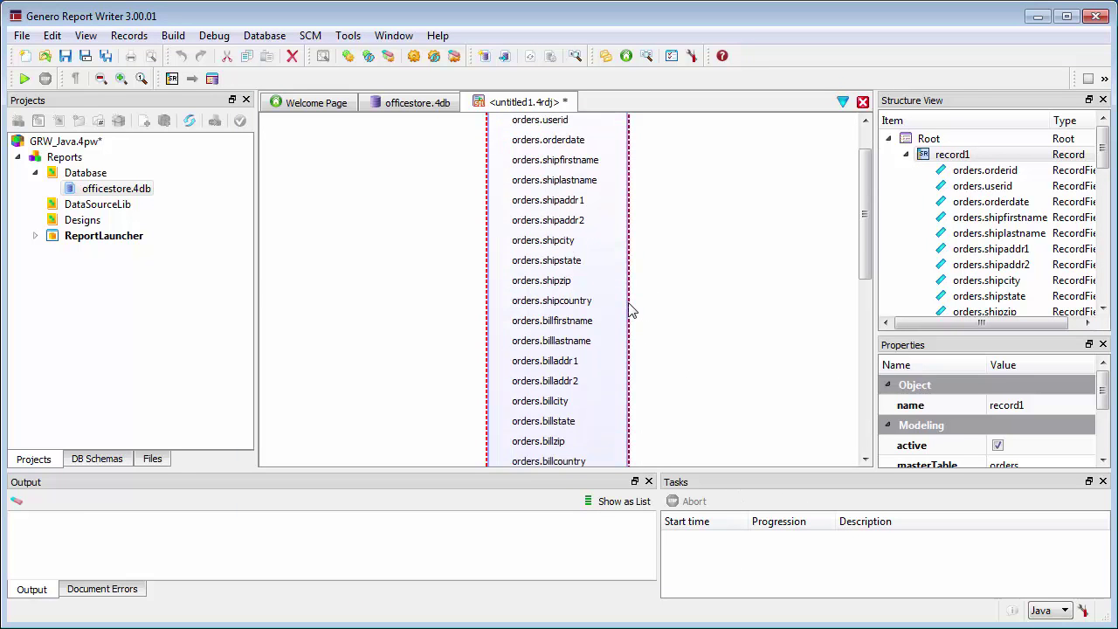
{"action": "scroll", "coordinate": [633, 311], "scroll_direction": "up", "scroll_amount": 3}
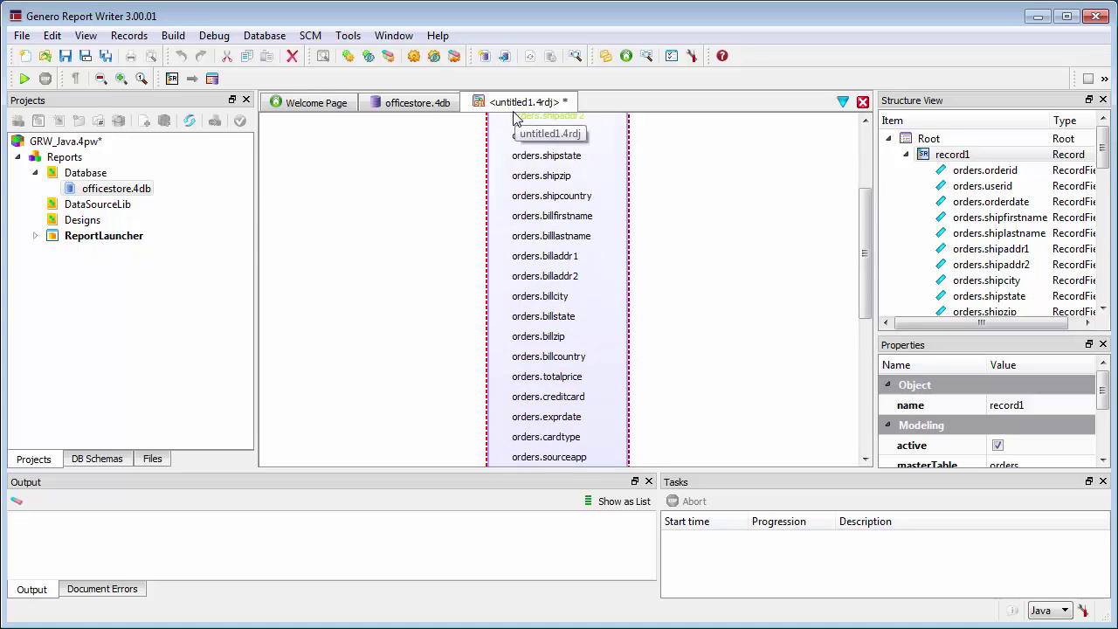
{"action": "left_click", "coordinate": [105, 56]}
{"action": "left_click_drag", "start_coordinate": [363, 192], "coordinate": [325, 192]}
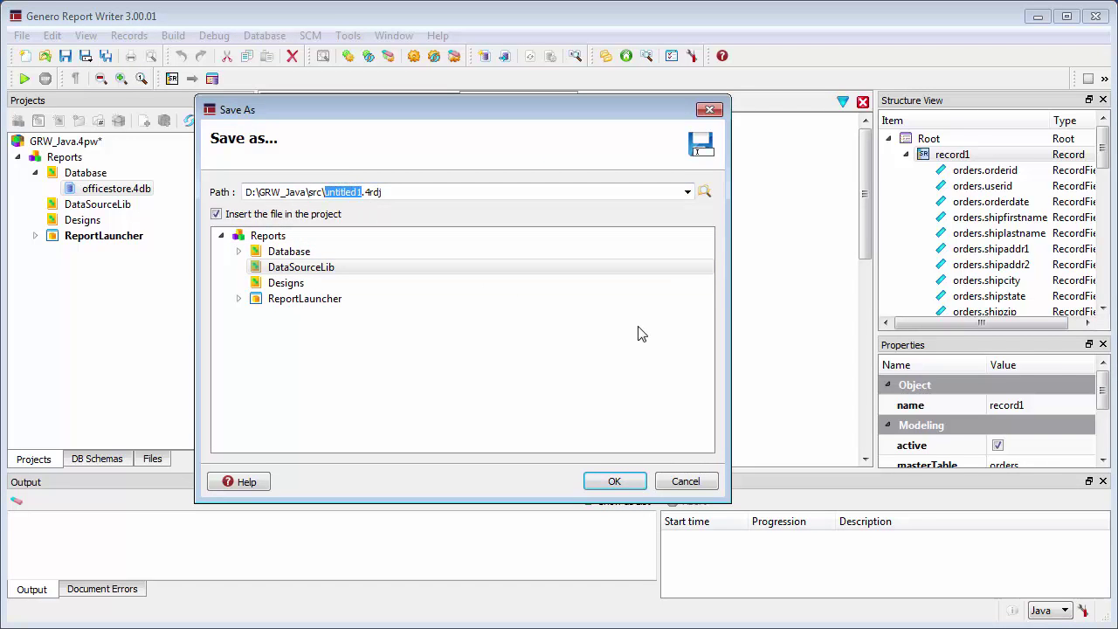
{"action": "type", "text": "AccountsOrders"}
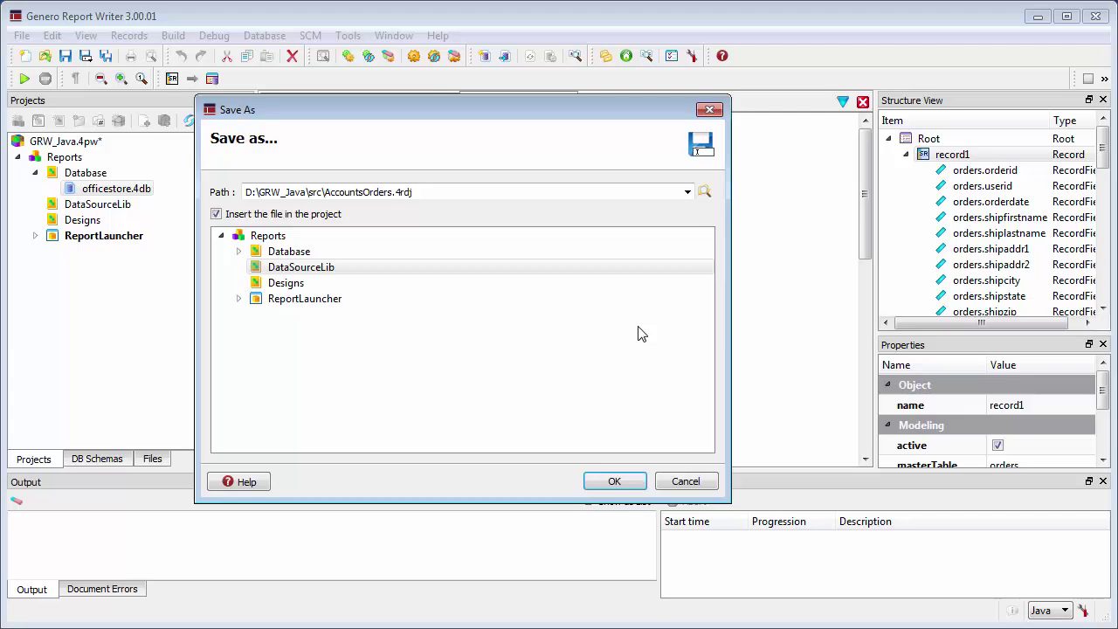
{"action": "left_click", "coordinate": [393, 268]}
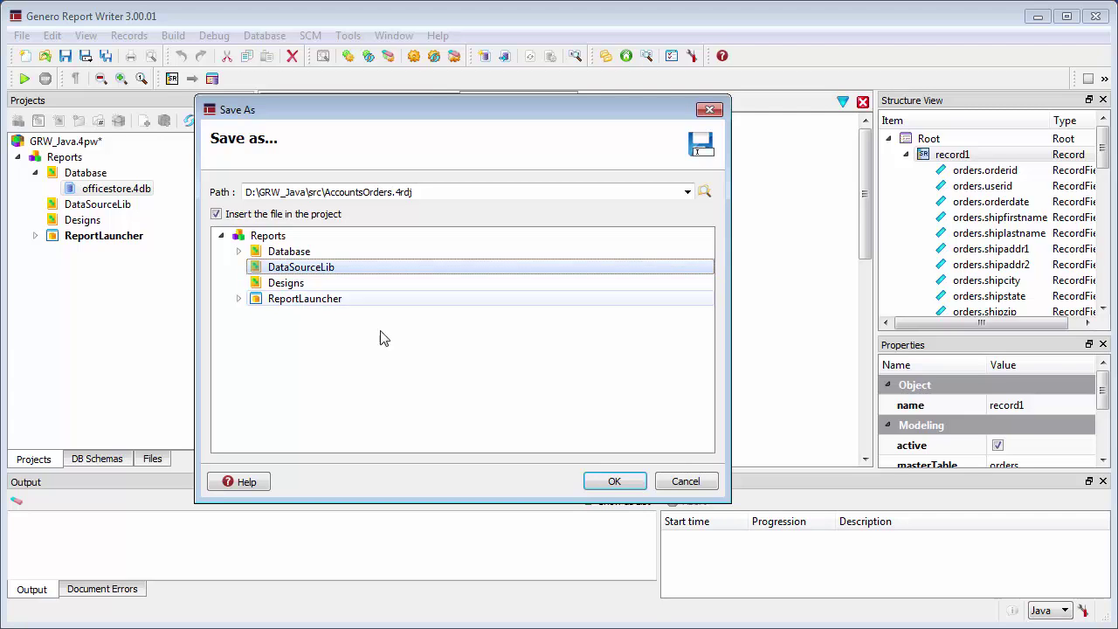
{"action": "left_click", "coordinate": [615, 481]}
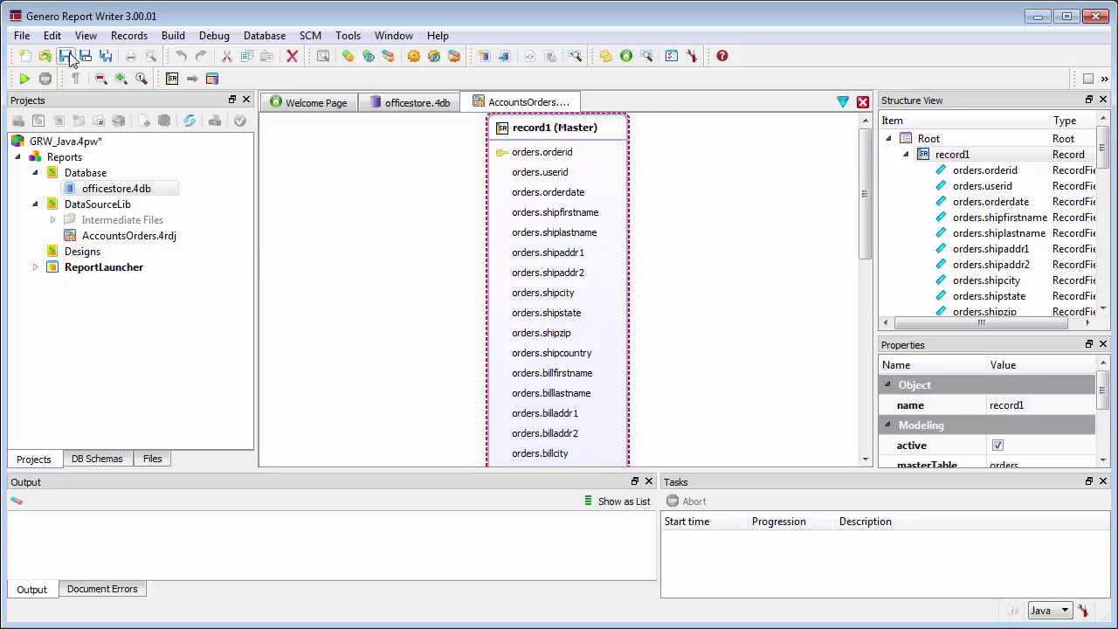
Build the DataSourceLib node of the project
{"action": "left_click", "coordinate": [225, 217]}
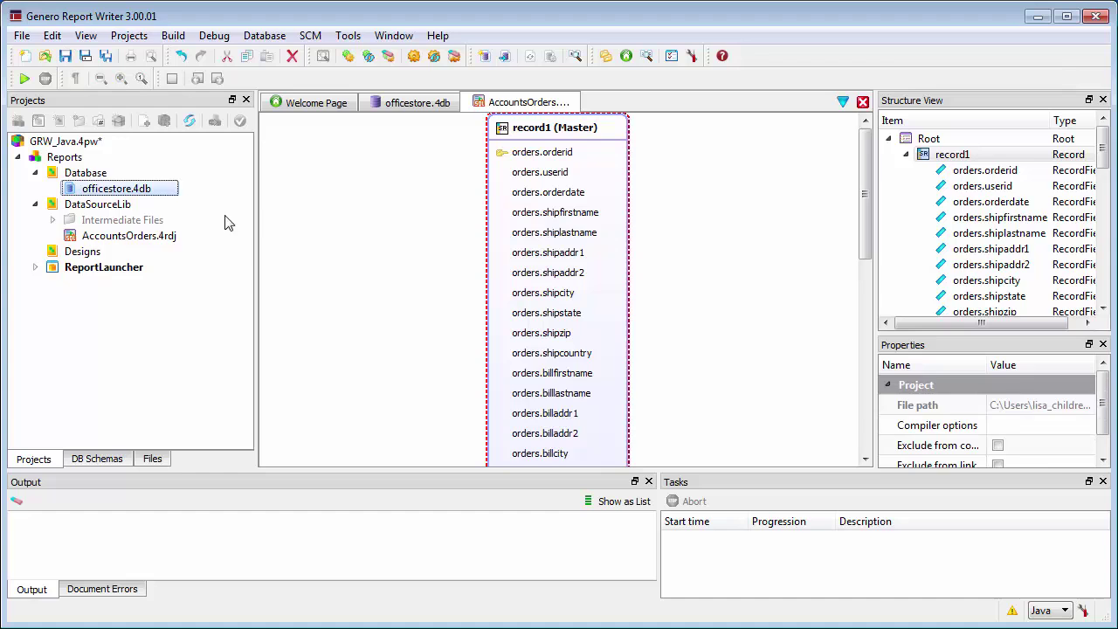
{"action": "left_click", "coordinate": [123, 203]}
{"action": "right_click", "coordinate": [123, 208]}
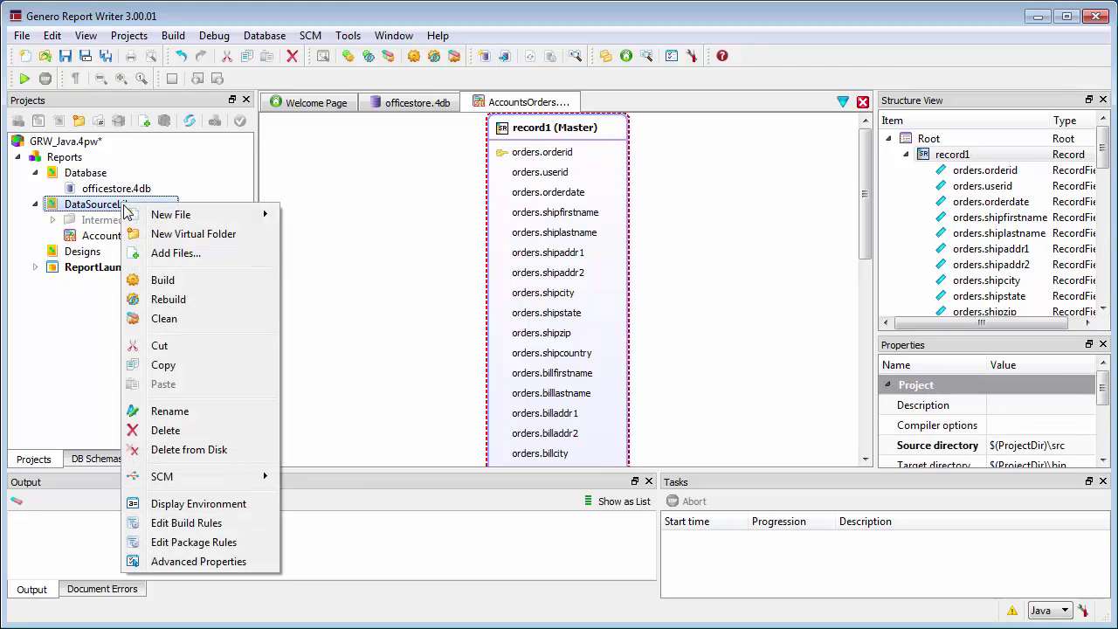
{"action": "left_click", "coordinate": [164, 281]}
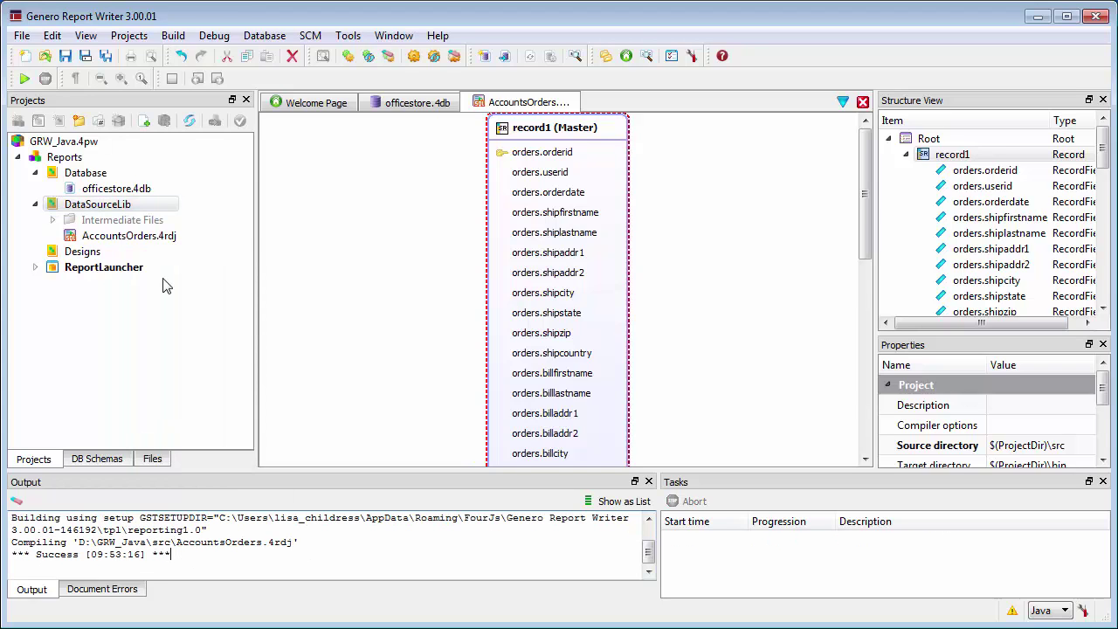
Open the generated AccountsOrders.xsd from DataSourceLib's intermediate files and examine its schema elements through to the end
{"action": "left_click", "coordinate": [53, 221]}
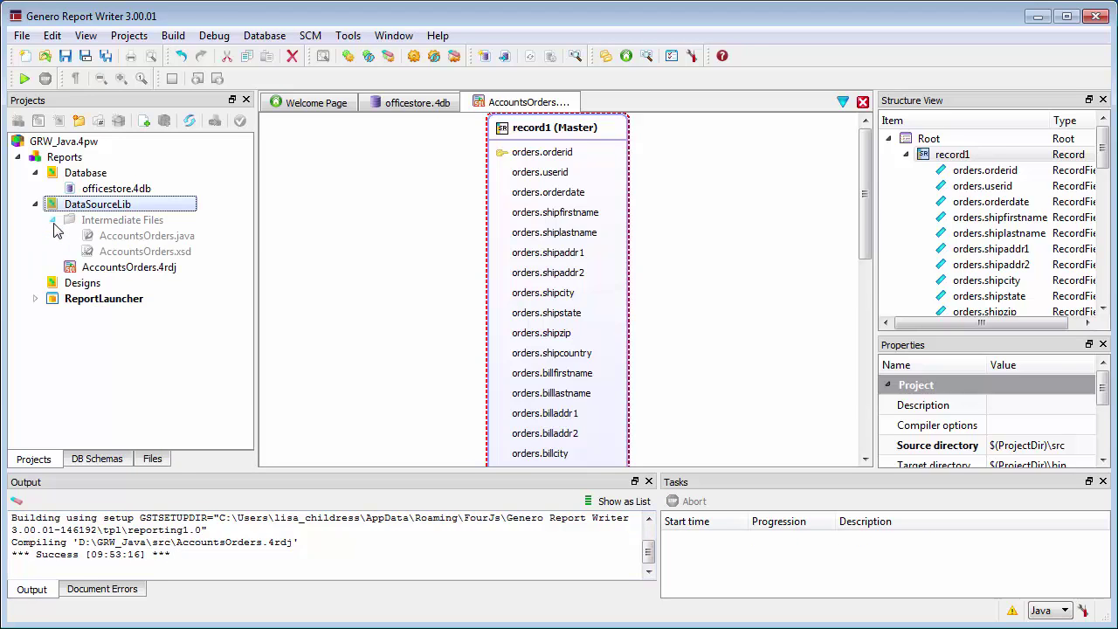
{"action": "double_click", "coordinate": [138, 257]}
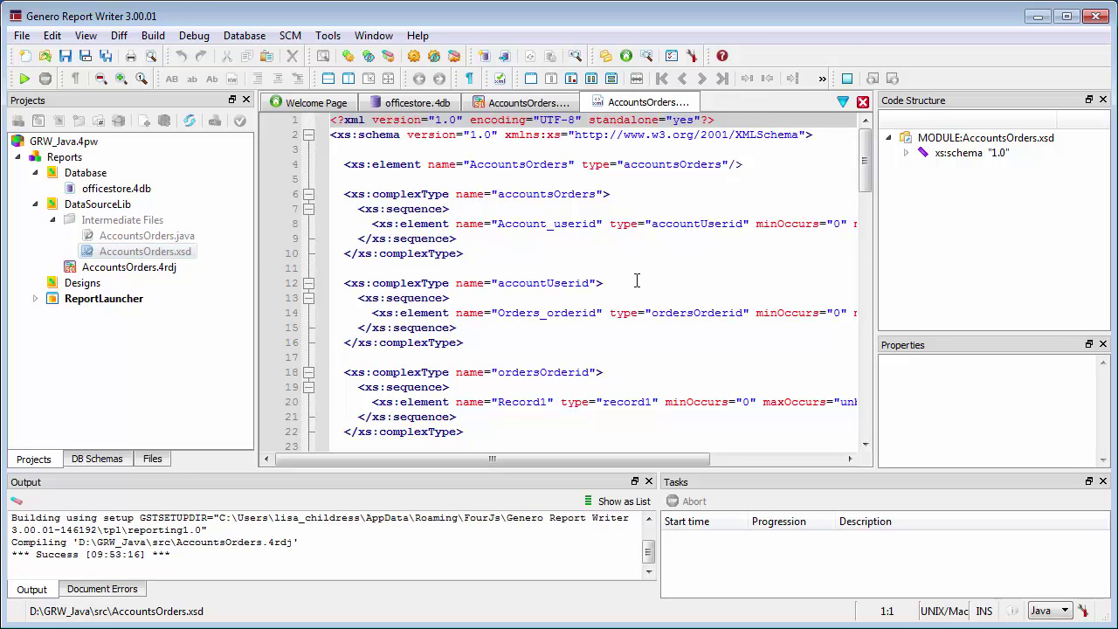
{"action": "scroll", "coordinate": [637, 281], "scroll_direction": "down", "scroll_amount": 6}
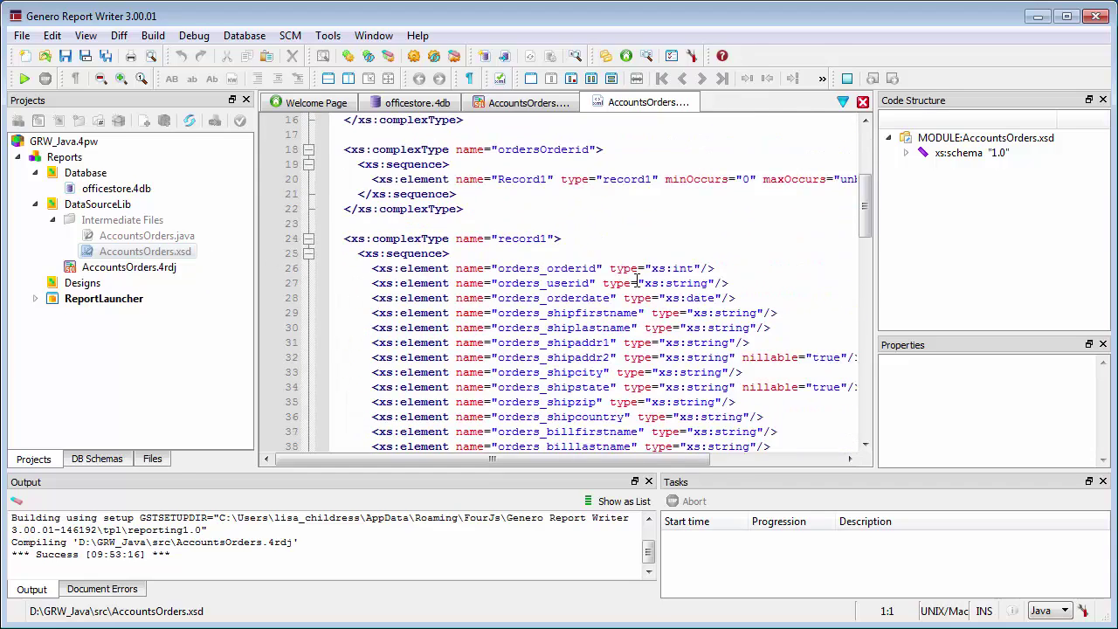
{"action": "scroll", "coordinate": [637, 281], "scroll_direction": "down", "scroll_amount": 5}
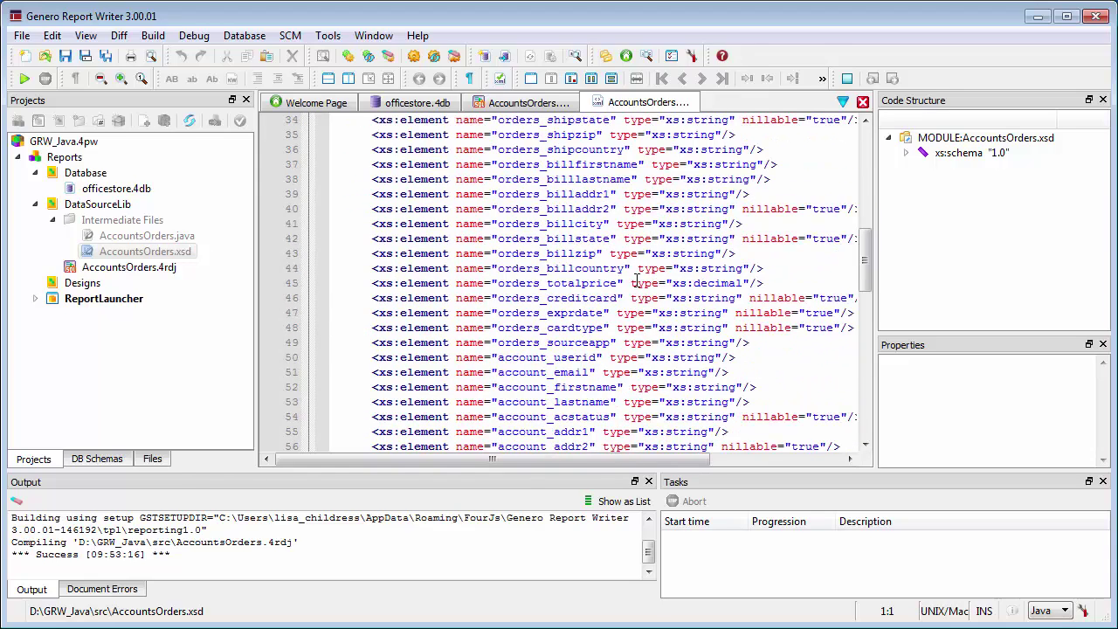
{"action": "scroll", "coordinate": [637, 280], "scroll_direction": "down", "scroll_amount": 6}
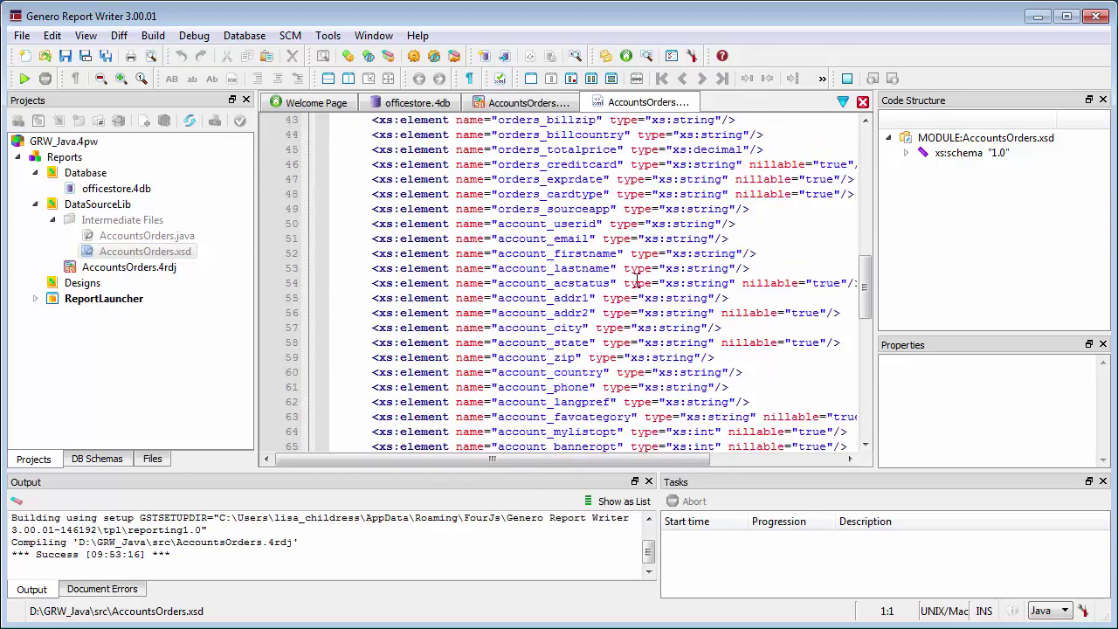
{"action": "scroll", "coordinate": [637, 280], "scroll_direction": "down", "scroll_amount": 6}
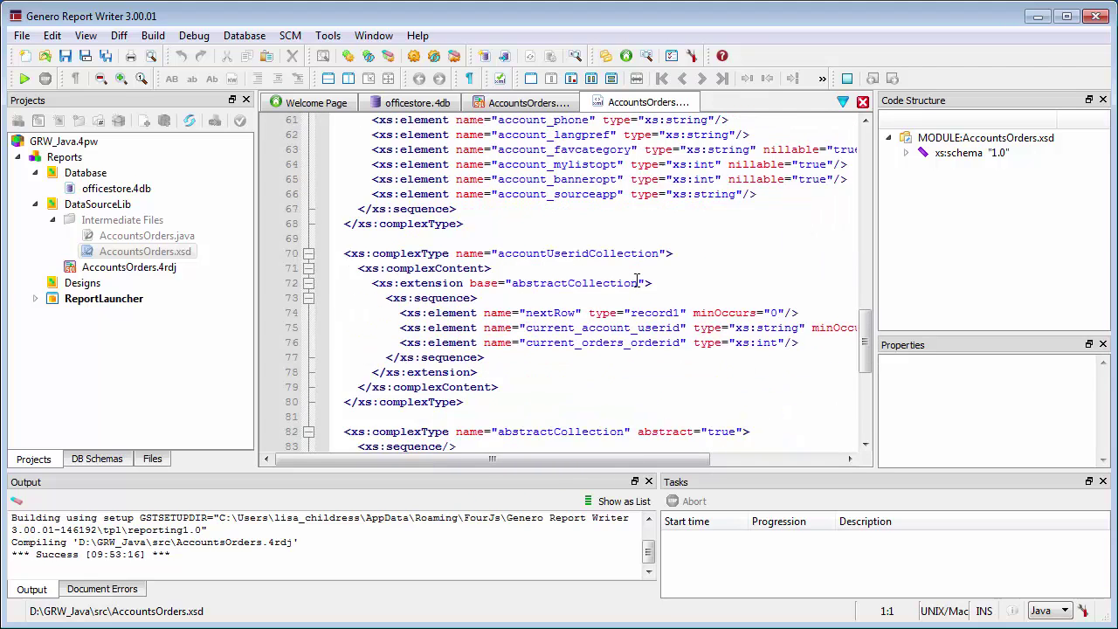
{"action": "scroll", "coordinate": [637, 281], "scroll_direction": "down", "scroll_amount": 1}
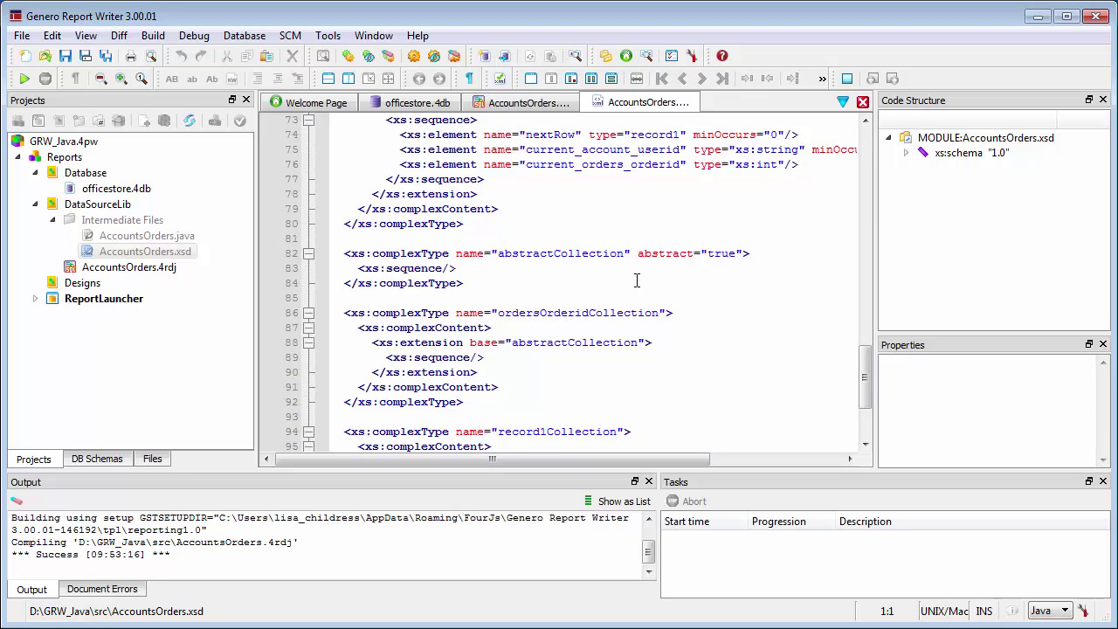
{"action": "scroll", "coordinate": [636, 280], "scroll_direction": "down", "scroll_amount": 3}
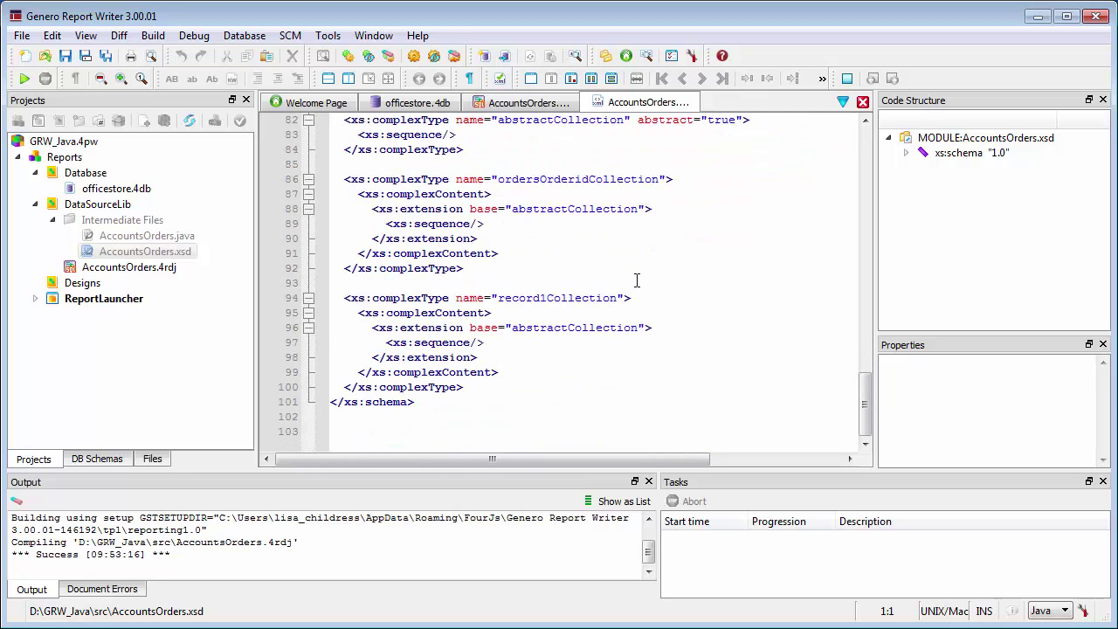
Open the generated AccountsOrders.java file and examine its imports and the start of the AccountsOrders class
{"action": "left_click", "coordinate": [182, 241]}
{"action": "double_click", "coordinate": [183, 247]}
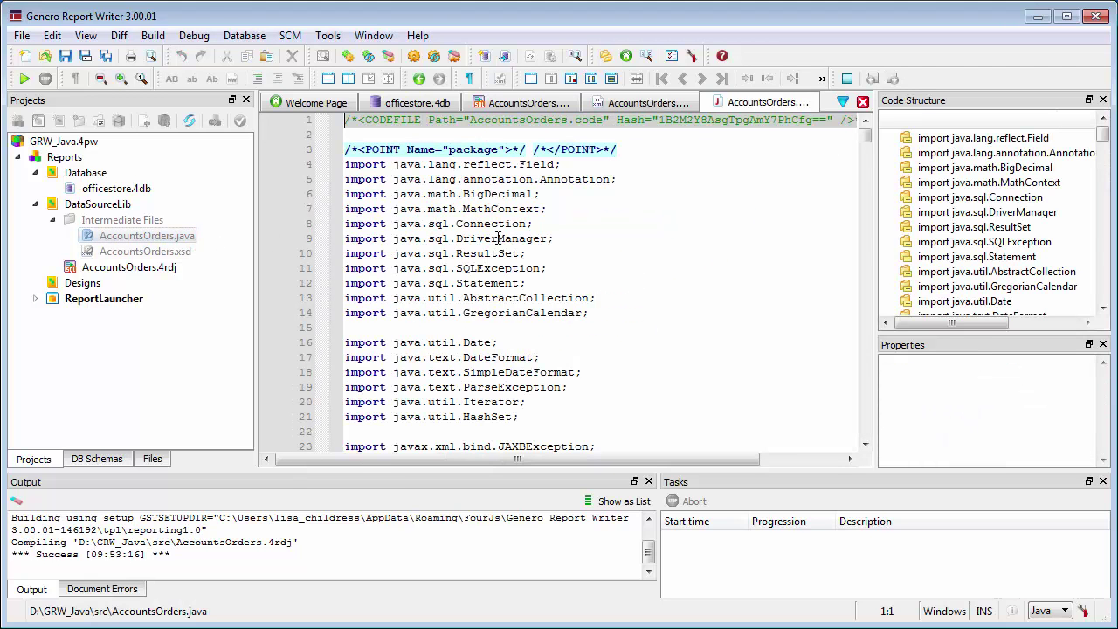
{"action": "scroll", "coordinate": [667, 253], "scroll_direction": "down", "scroll_amount": 6}
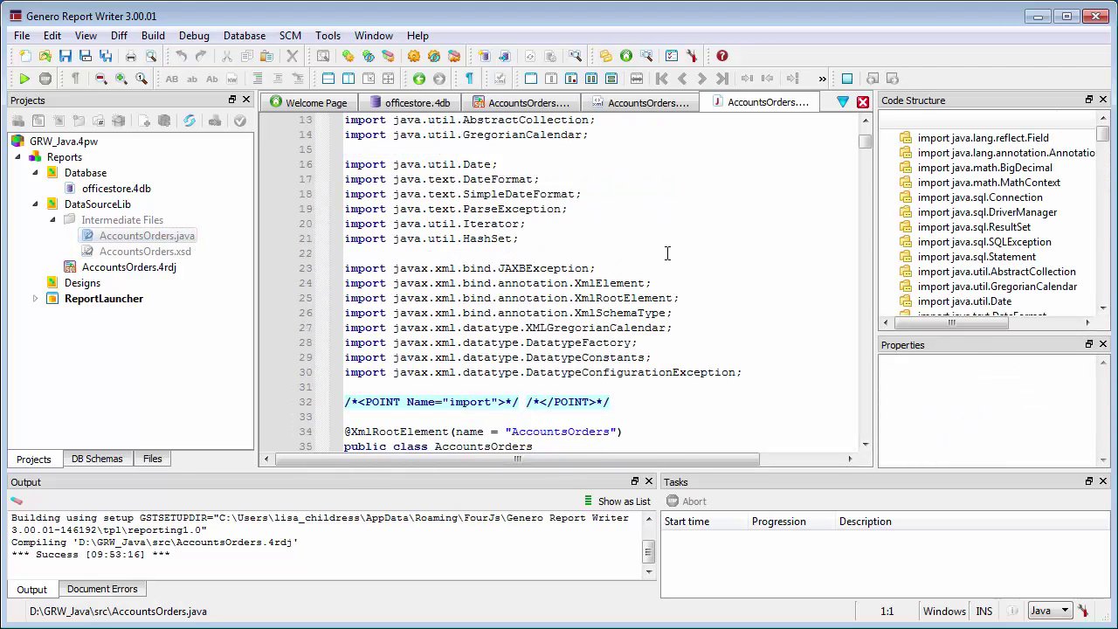
{"action": "scroll", "coordinate": [667, 254], "scroll_direction": "down", "scroll_amount": 4}
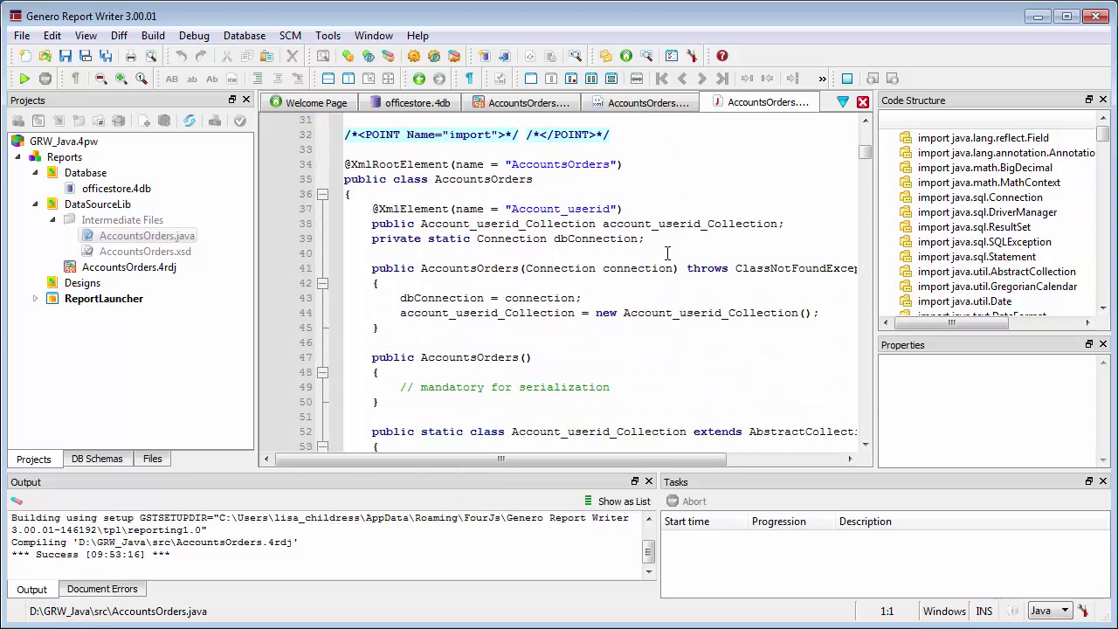
Examine the Account_userid_Collection class in AccountsOrders.java, including its SQL request with the orders and account fields, join and sort order
{"action": "scroll", "coordinate": [667, 253], "scroll_direction": "down", "scroll_amount": 3}
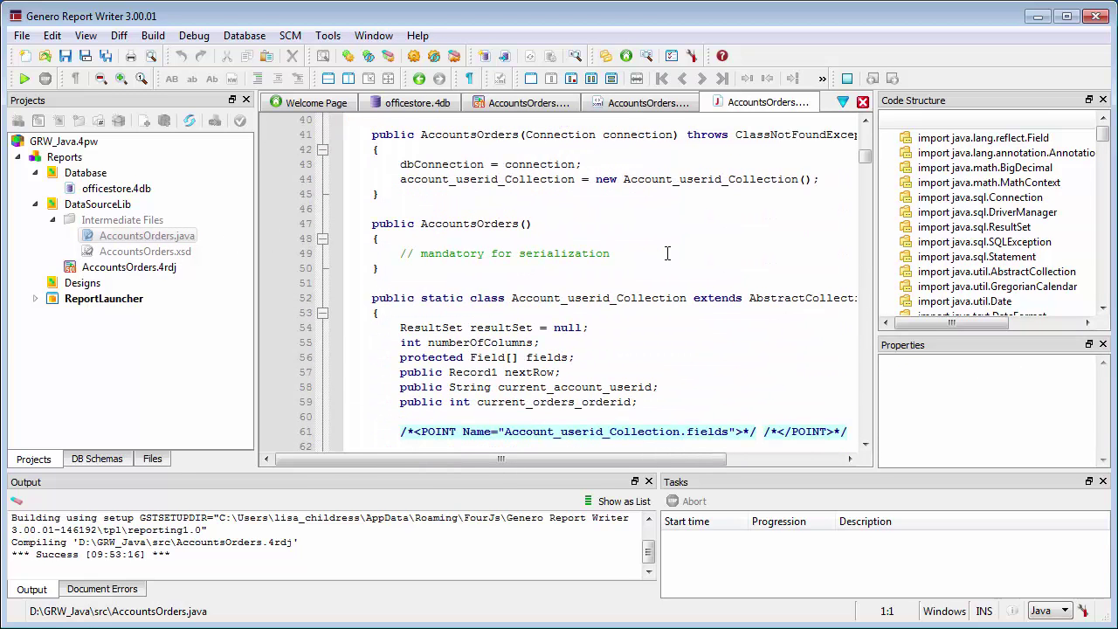
{"action": "scroll", "coordinate": [667, 253], "scroll_direction": "down", "scroll_amount": 6}
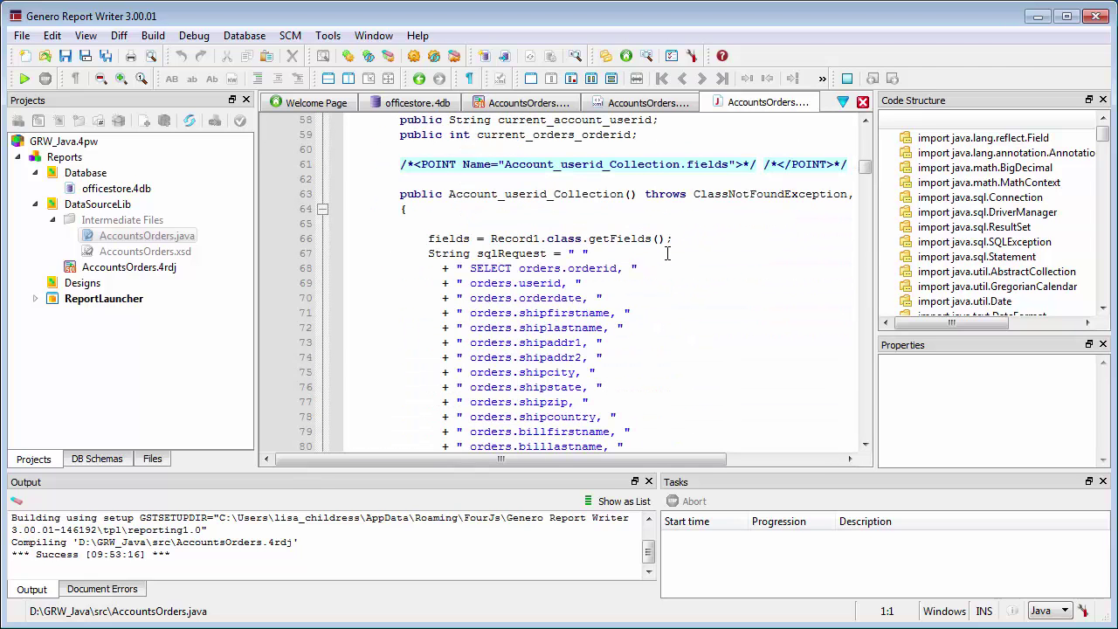
{"action": "scroll", "coordinate": [666, 253], "scroll_direction": "down", "scroll_amount": 7}
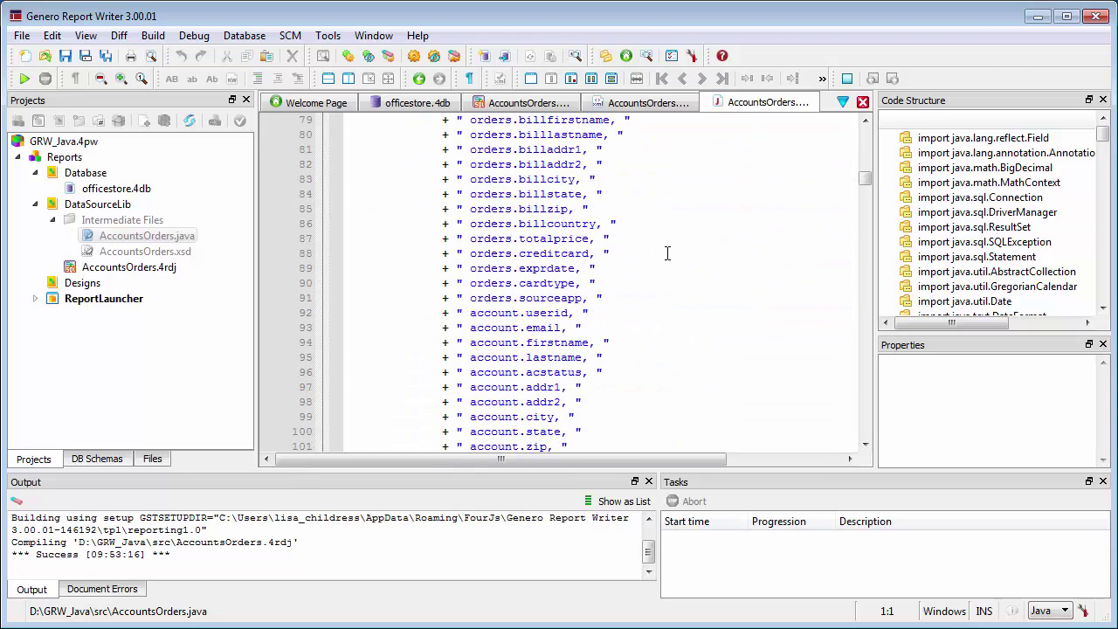
{"action": "scroll", "coordinate": [666, 253], "scroll_direction": "down", "scroll_amount": 6}
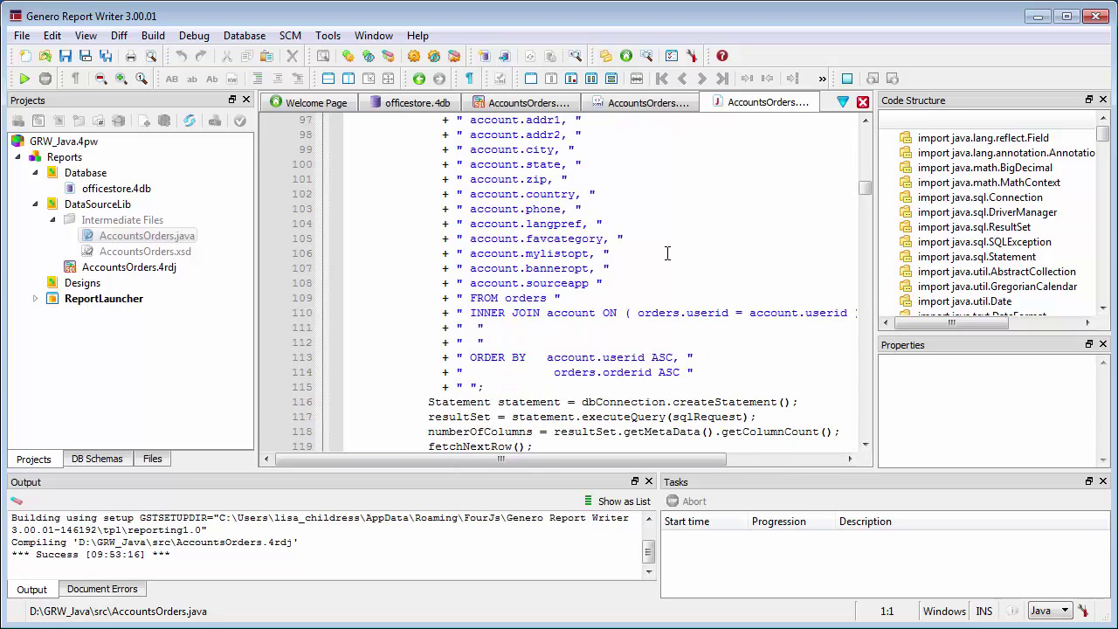
{"action": "scroll", "coordinate": [667, 253], "scroll_direction": "down", "scroll_amount": 4}
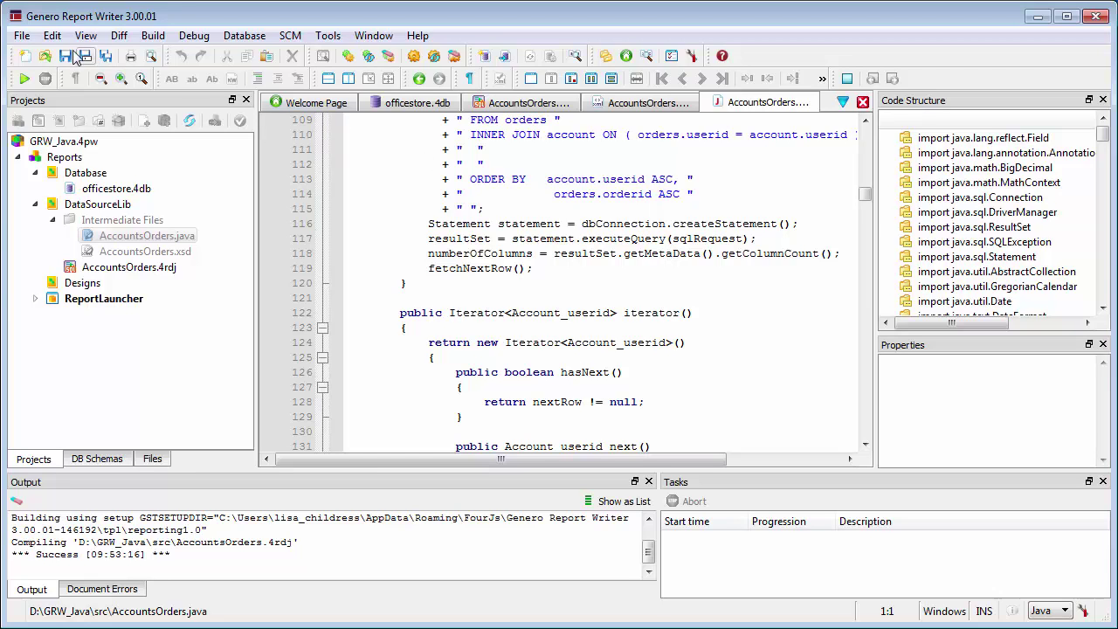
Create a new report from the Simple List (PULSE) template
{"action": "left_click", "coordinate": [23, 36]}
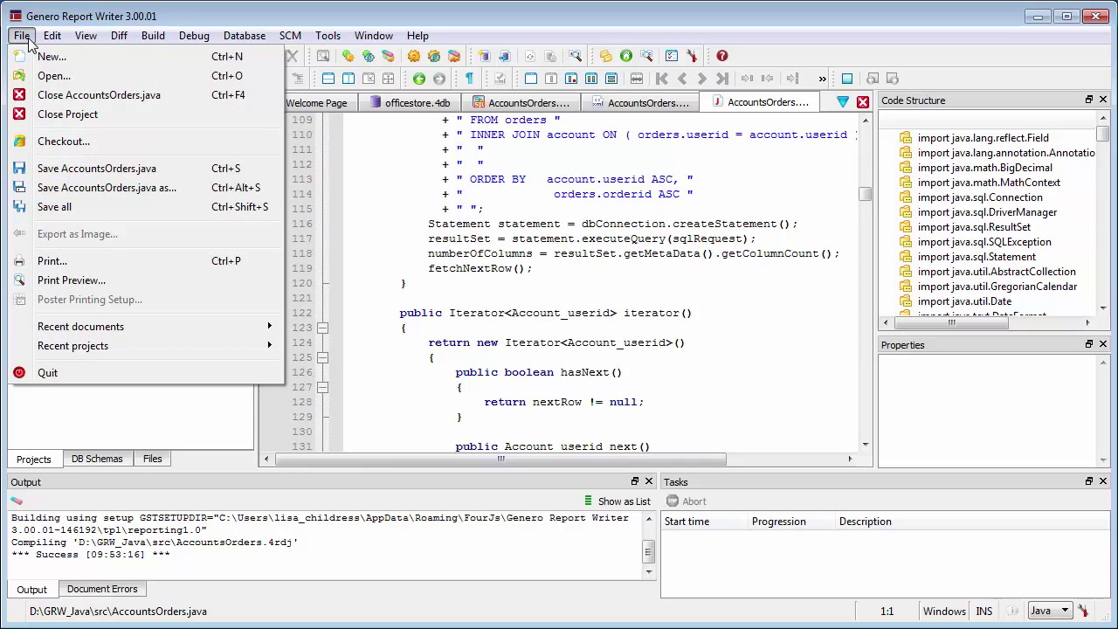
{"action": "left_click", "coordinate": [48, 58]}
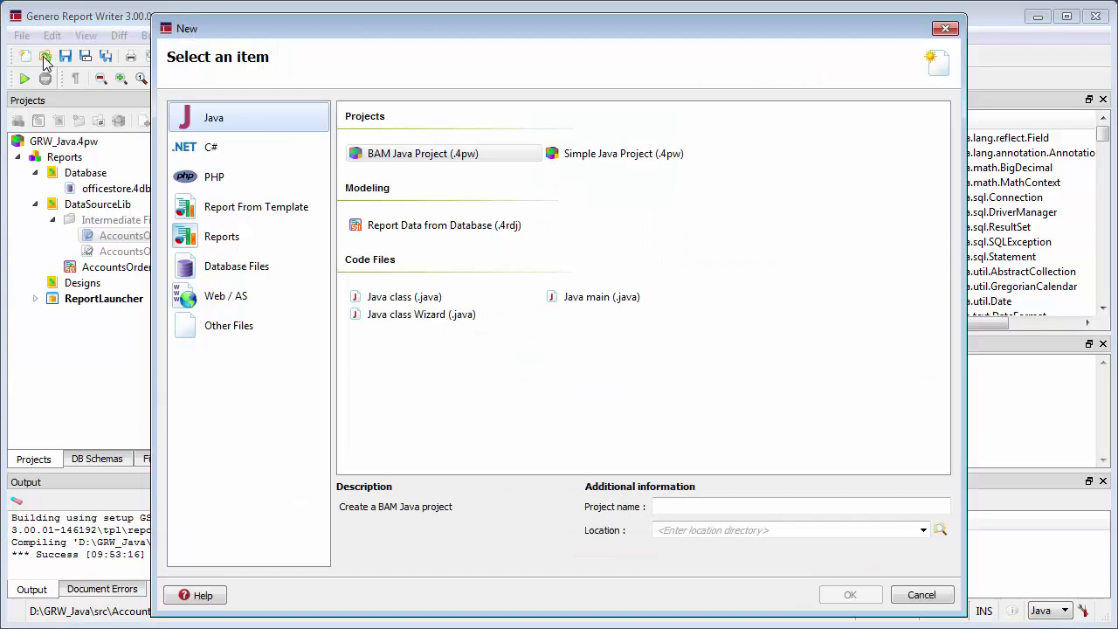
{"action": "left_click", "coordinate": [243, 214]}
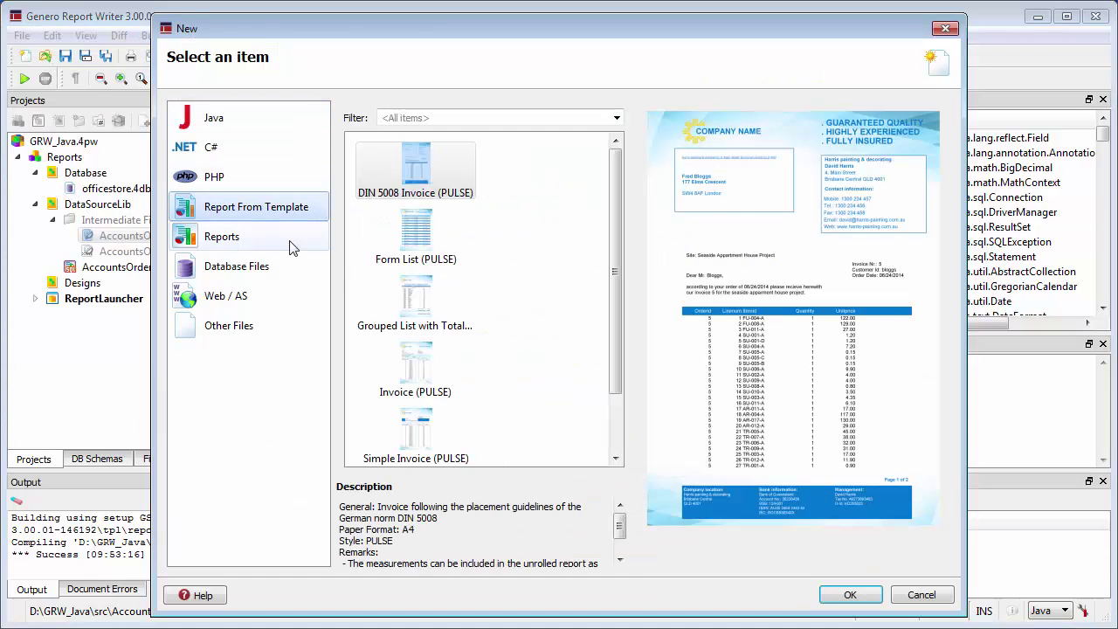
{"action": "left_click", "coordinate": [616, 460]}
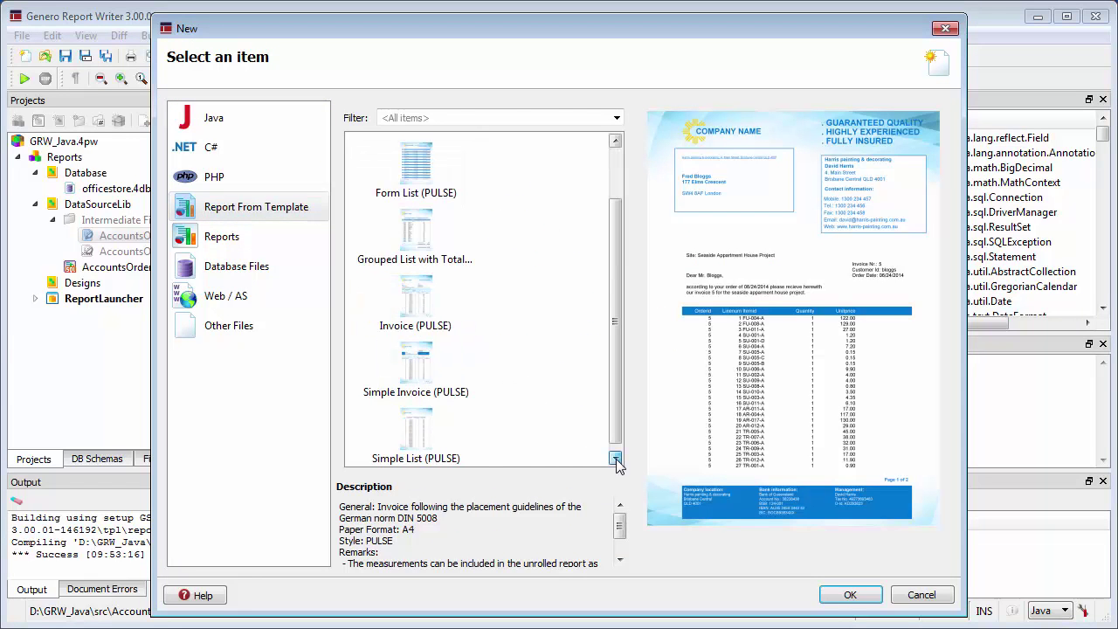
{"action": "double_click", "coordinate": [428, 446]}
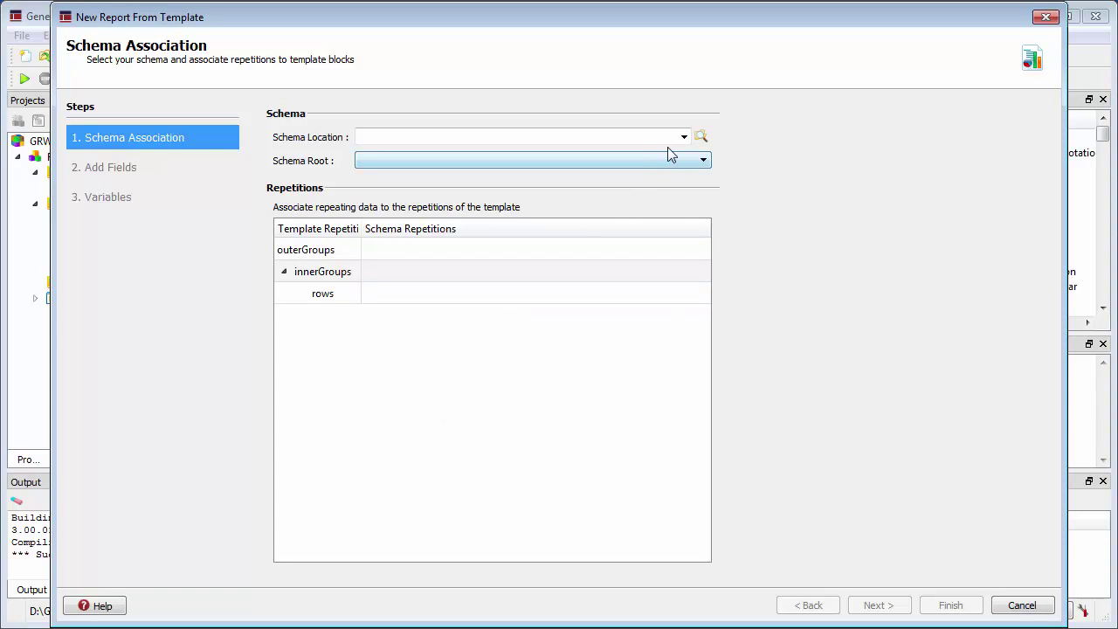
Associate D:\GRW_Java\src\AccountsOrders.xsd as the report's schema and continue to the field selection
{"action": "left_click", "coordinate": [701, 137]}
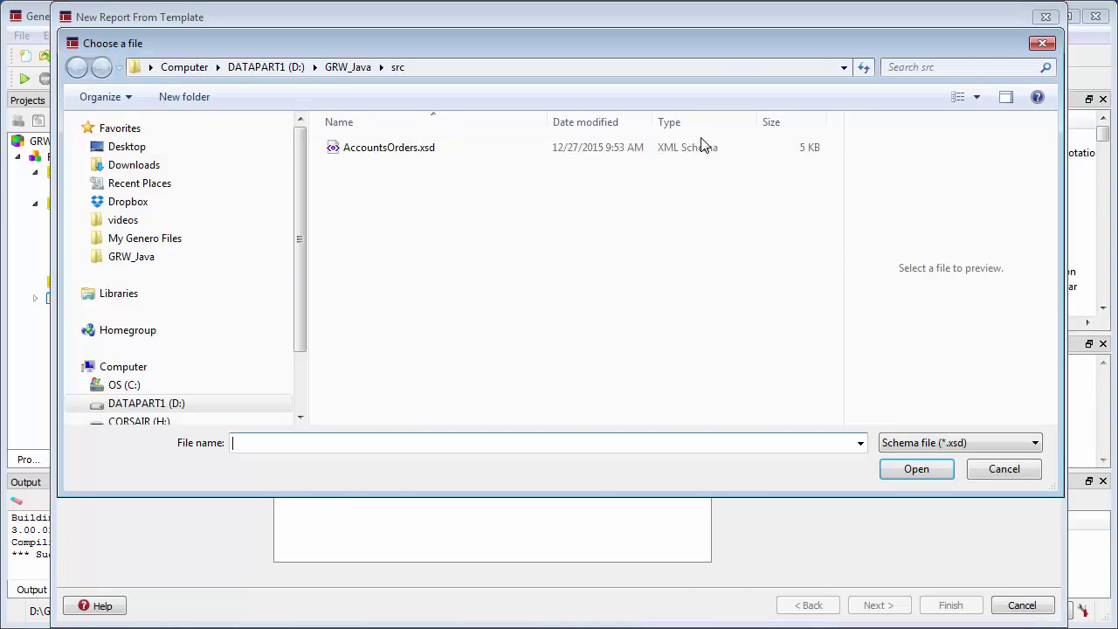
{"action": "double_click", "coordinate": [454, 154]}
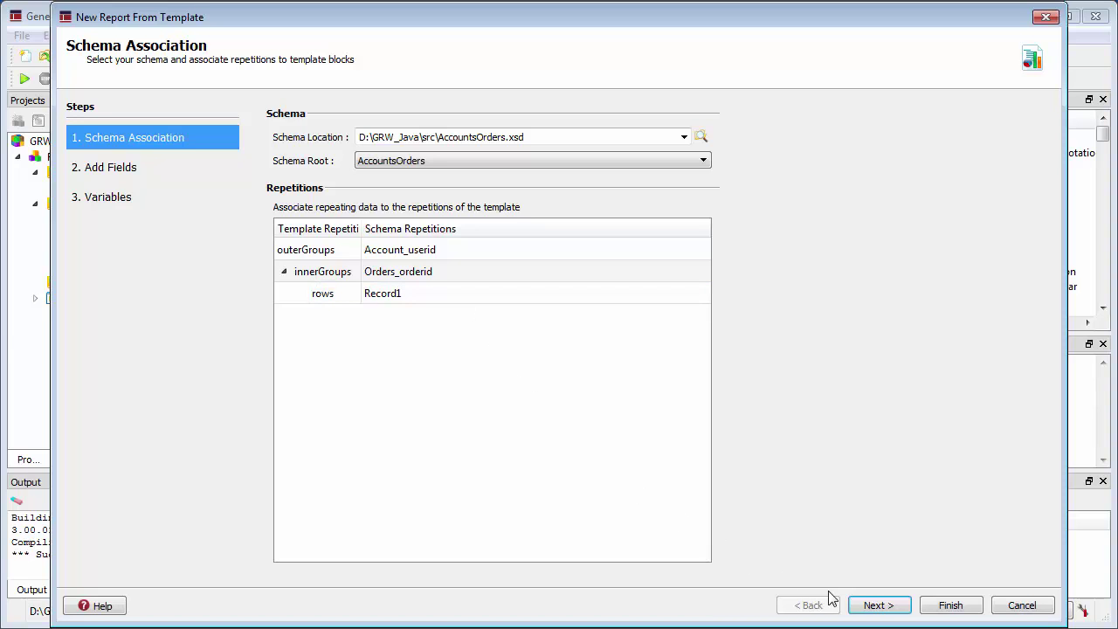
{"action": "left_click", "coordinate": [871, 605]}
Add the fields account_lastname, orders_orderid, orders_orderdate and orders_totalprice to the report, and continue to the template variables
{"action": "left_click", "coordinate": [452, 564]}
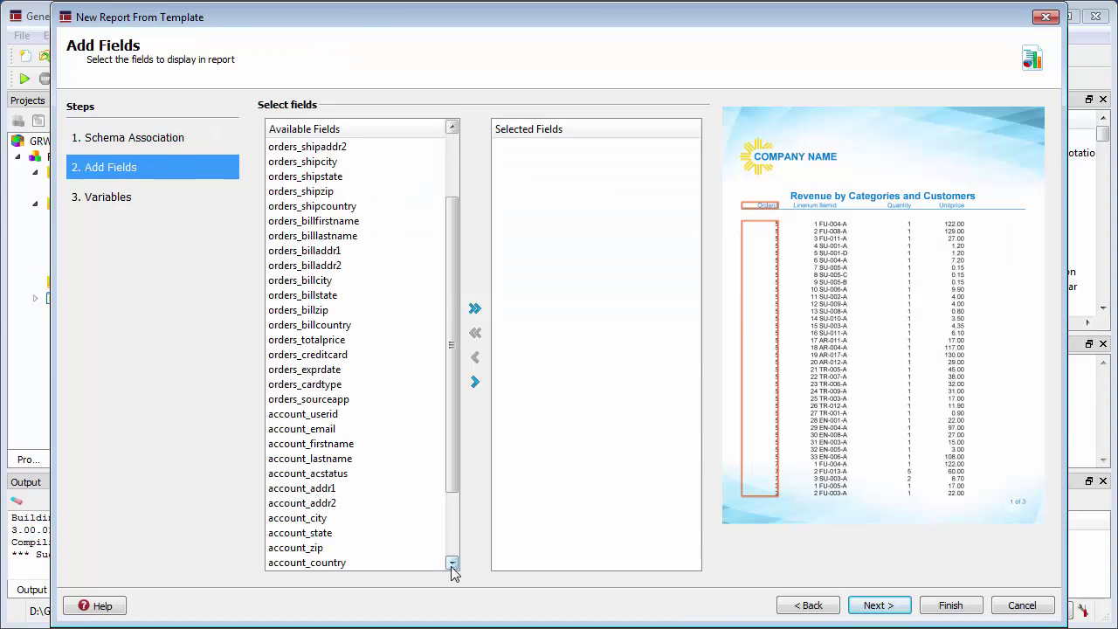
{"action": "left_click", "coordinate": [392, 458]}
{"action": "left_click", "coordinate": [475, 381]}
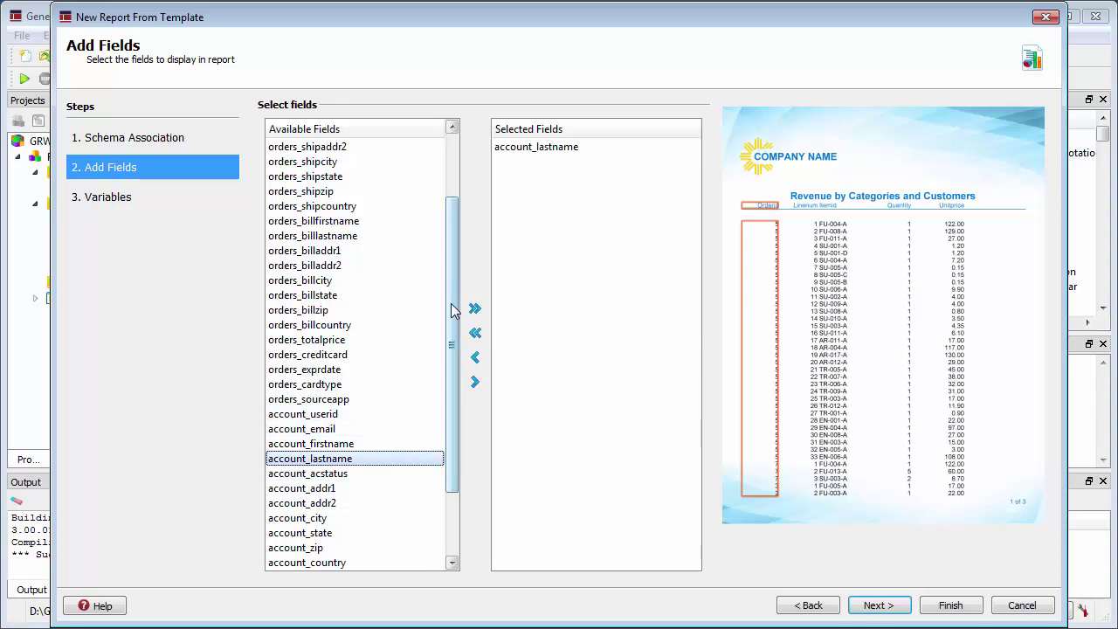
{"action": "left_click_drag", "start_coordinate": [451, 309], "coordinate": [464, 245]}
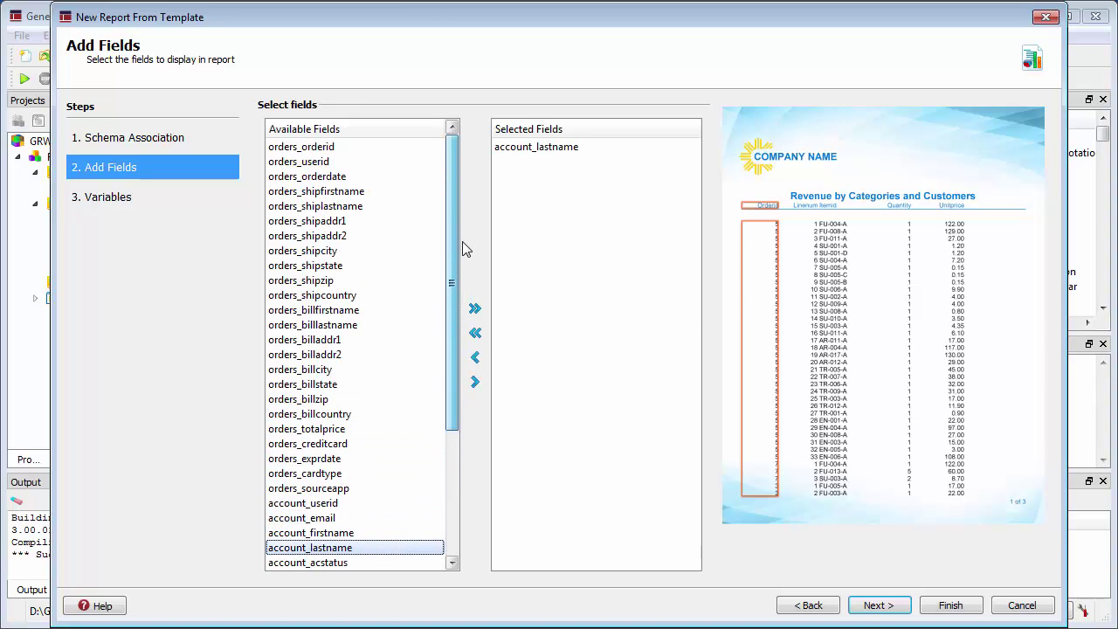
{"action": "double_click", "coordinate": [310, 149]}
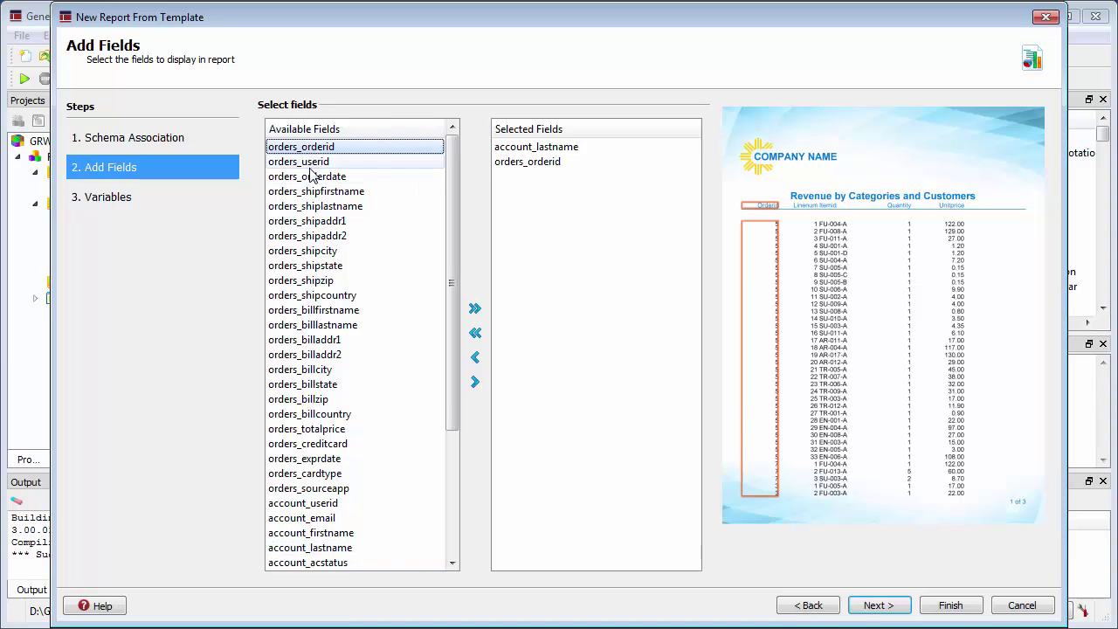
{"action": "double_click", "coordinate": [312, 177]}
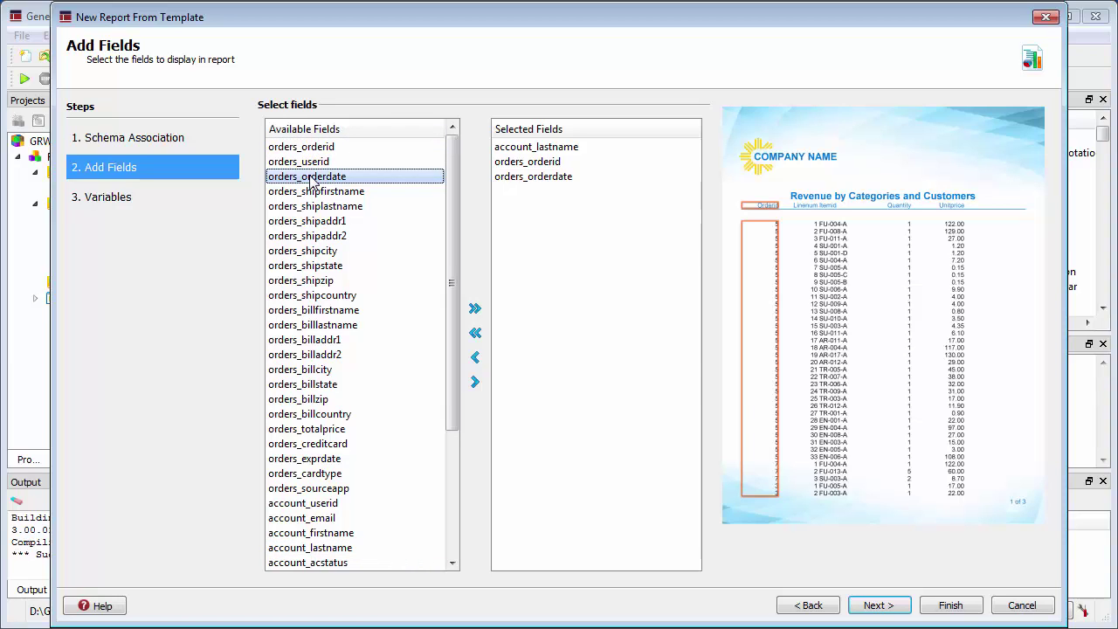
{"action": "double_click", "coordinate": [324, 430]}
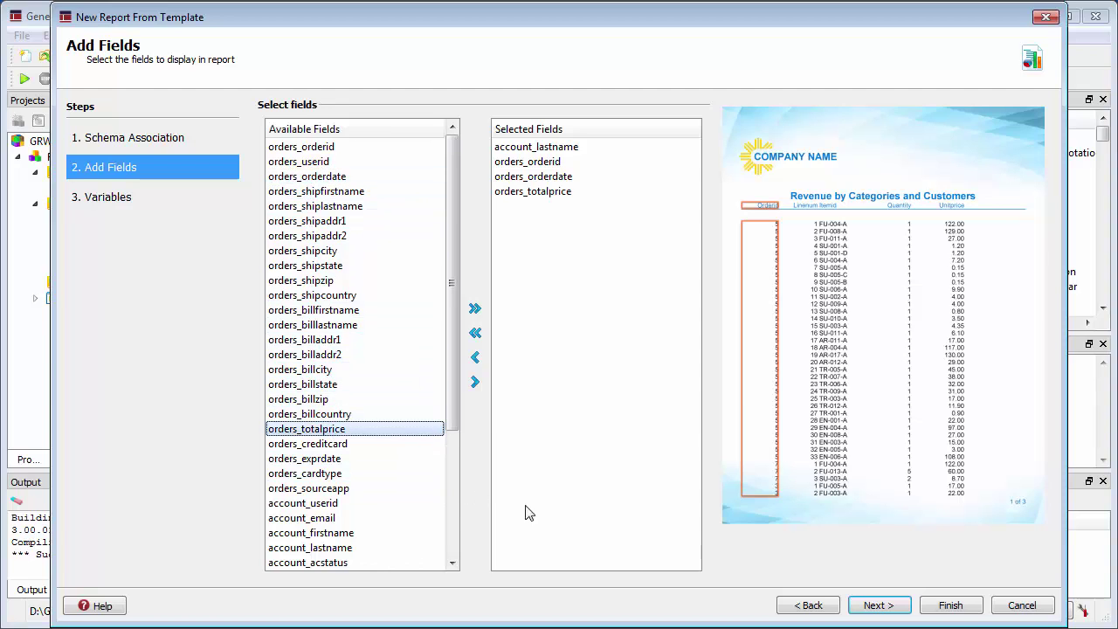
{"action": "left_click", "coordinate": [862, 608]}
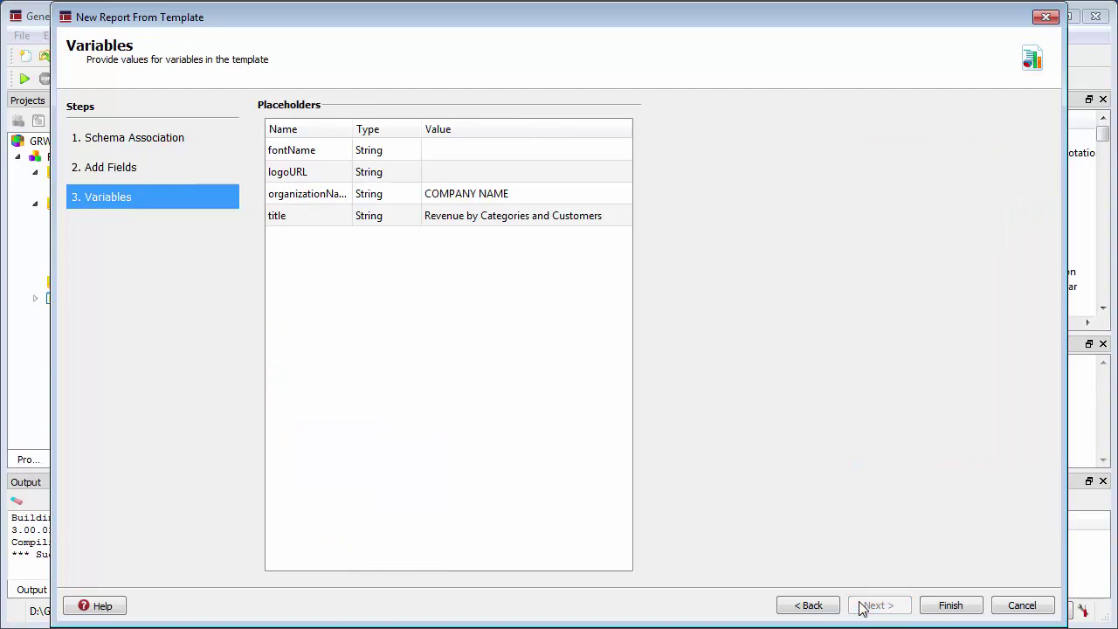
Set the organization name variable of the template to My COMPANY
{"action": "left_click", "coordinate": [514, 194]}
{"action": "left_click_drag", "start_coordinate": [512, 194], "coordinate": [481, 194]}
{"action": "key", "text": "BackSpace"}
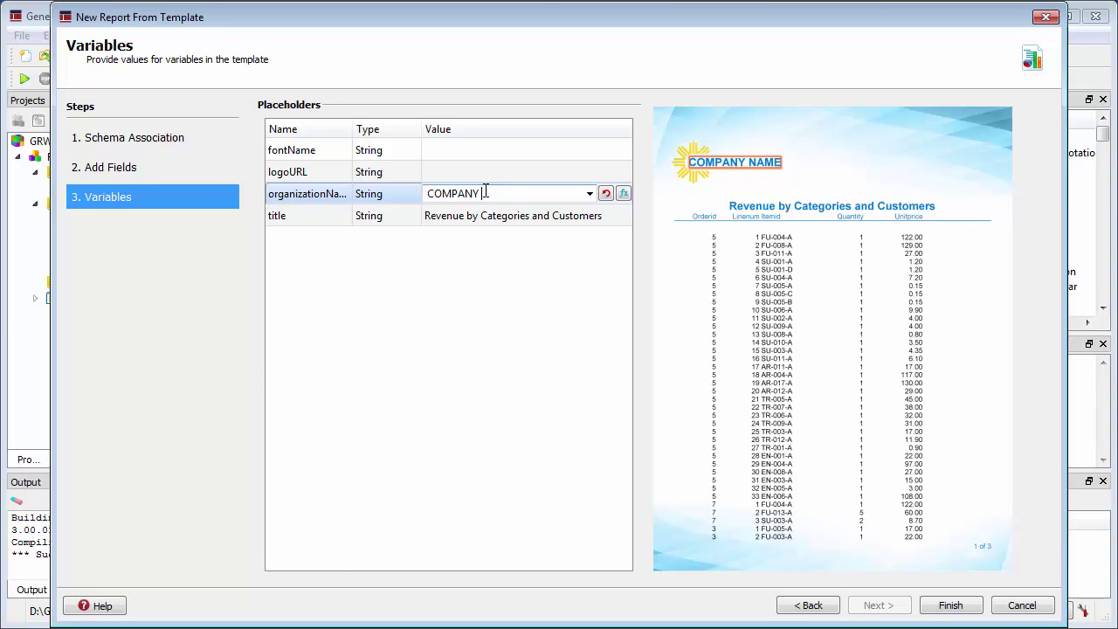
{"action": "left_click", "coordinate": [428, 193]}
{"action": "type", "text": "My"}
Set the template's title variable to Orders by Customer and finish generating the report
{"action": "left_click", "coordinate": [429, 216]}
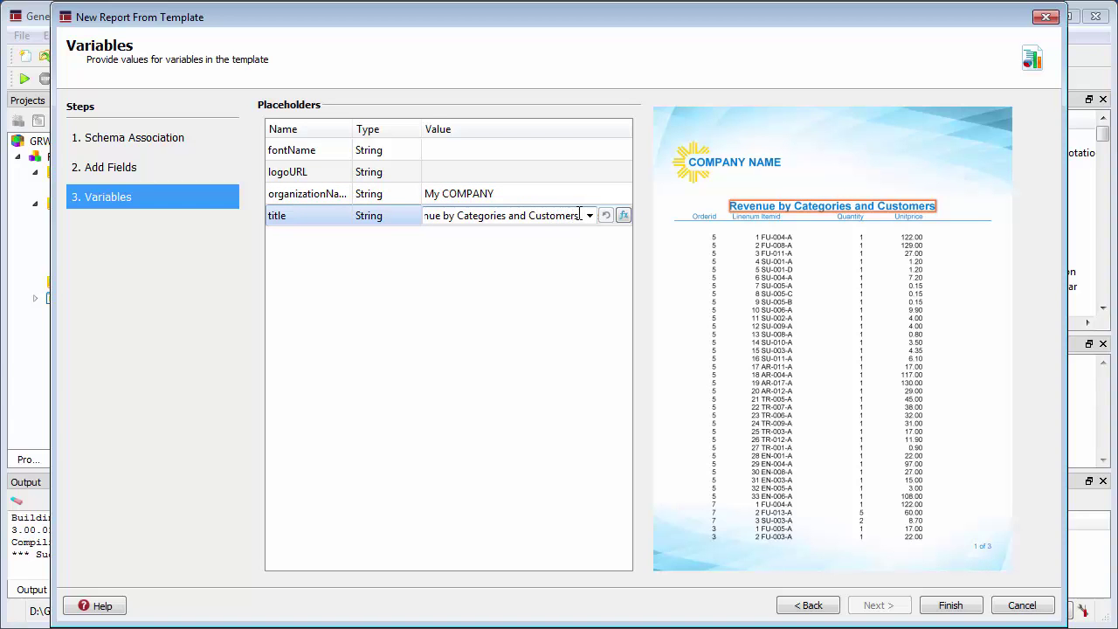
{"action": "left_click_drag", "start_coordinate": [580, 215], "coordinate": [401, 216]}
{"action": "type", "text": "O"}
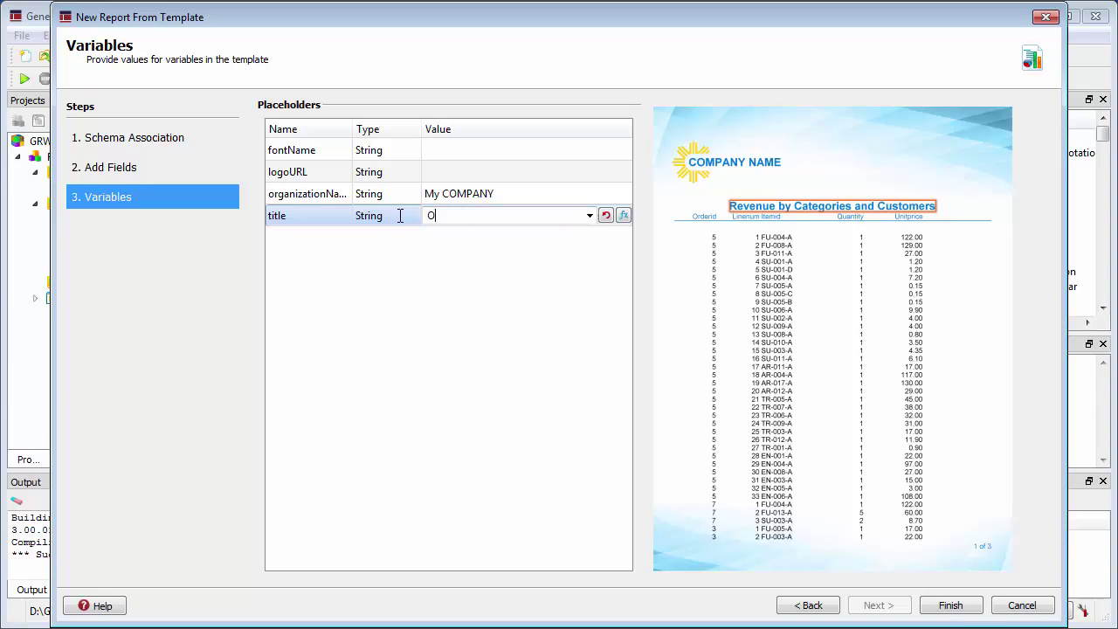
{"action": "type", "text": "rders by Customer"}
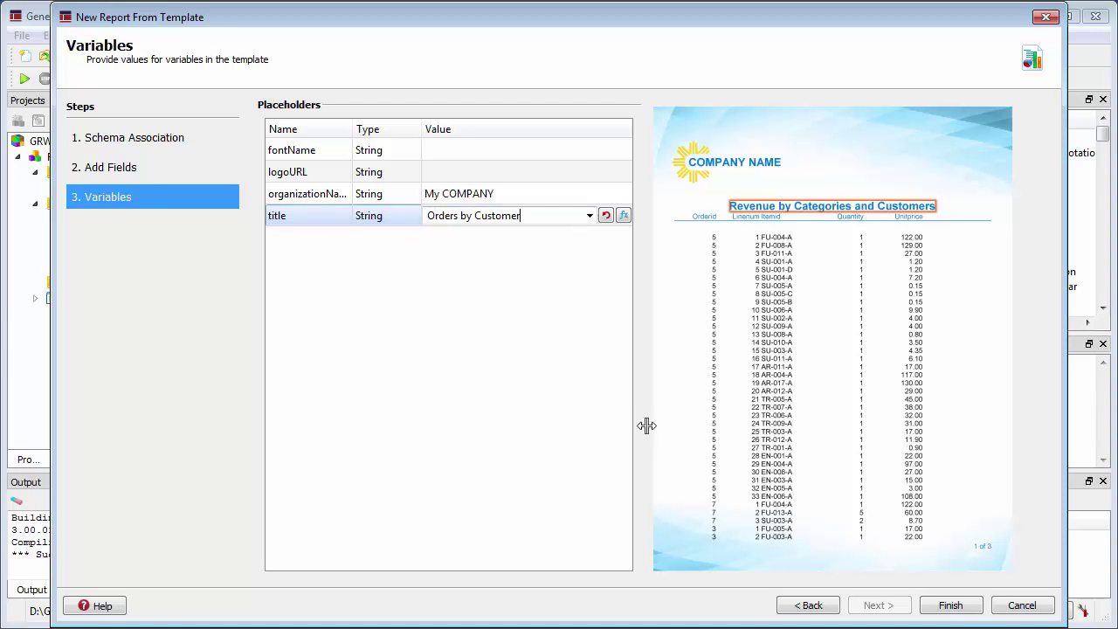
{"action": "left_click", "coordinate": [951, 606]}
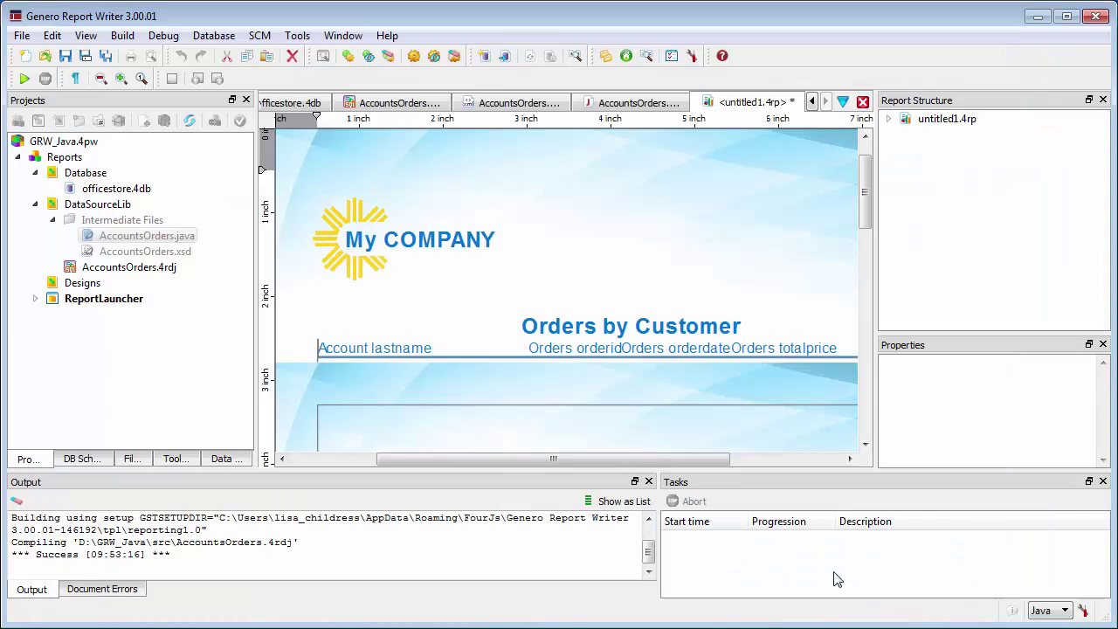
Save the report as D:\GRW_Java\src\AccountOrders.4rp and insert it in the project's Designs node
{"action": "left_click", "coordinate": [21, 35]}
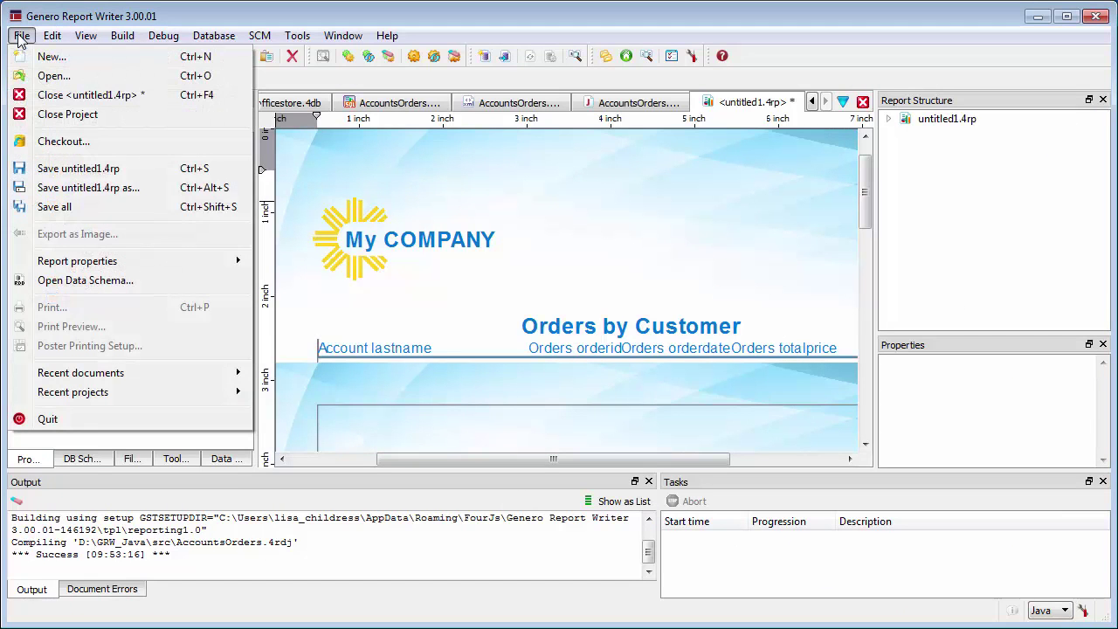
{"action": "left_click", "coordinate": [41, 189]}
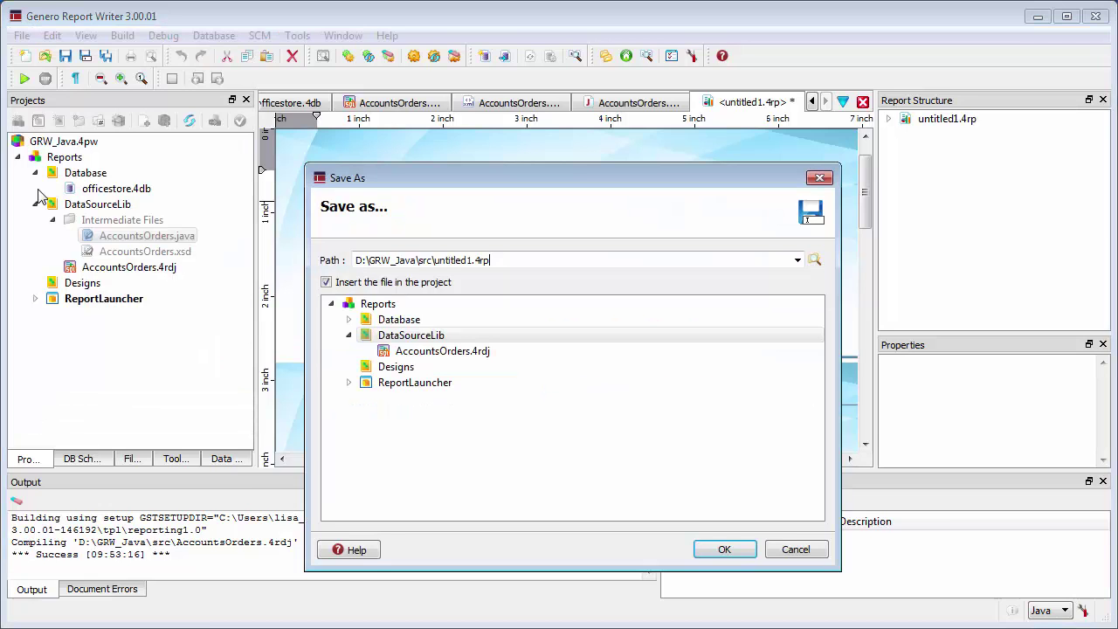
{"action": "left_click", "coordinate": [408, 371]}
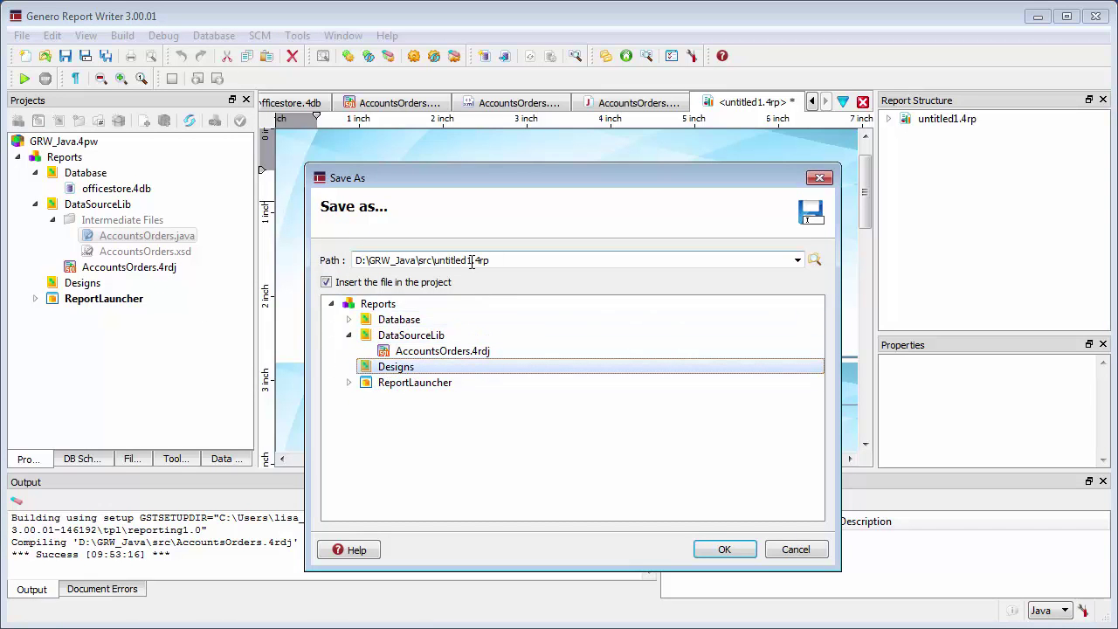
{"action": "left_click_drag", "start_coordinate": [472, 261], "coordinate": [436, 260]}
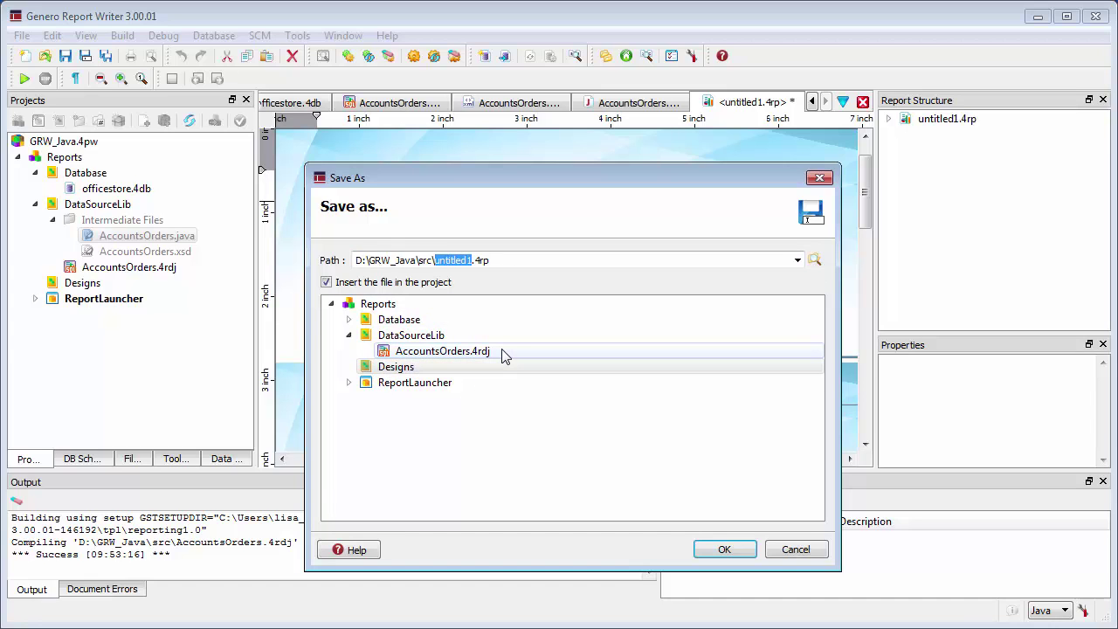
{"action": "type", "text": "AccountOrders"}
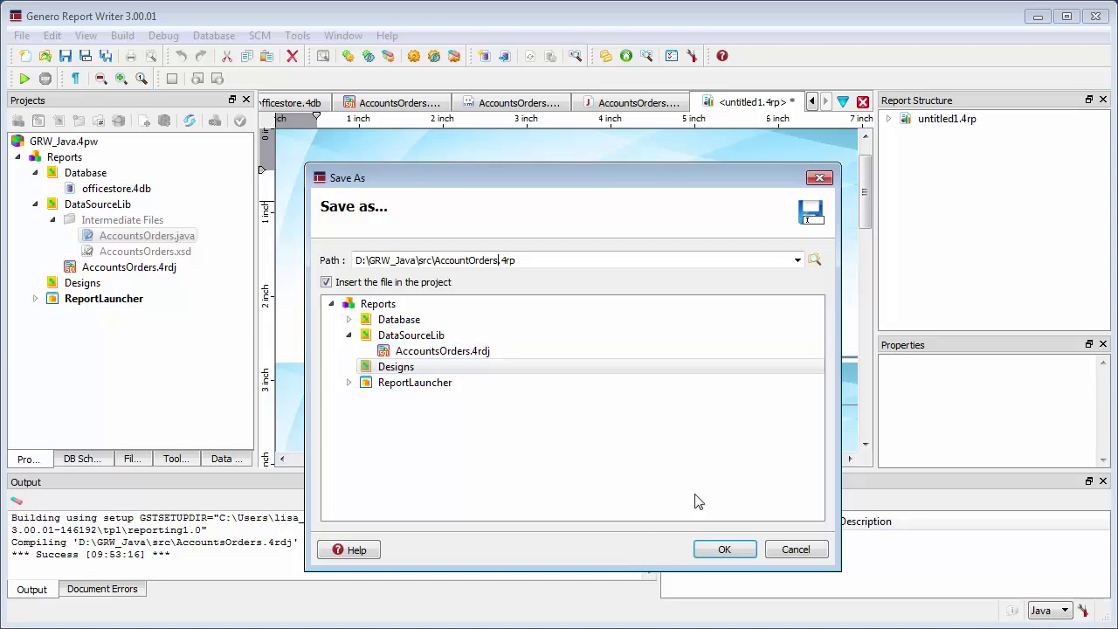
{"action": "left_click", "coordinate": [724, 550]}
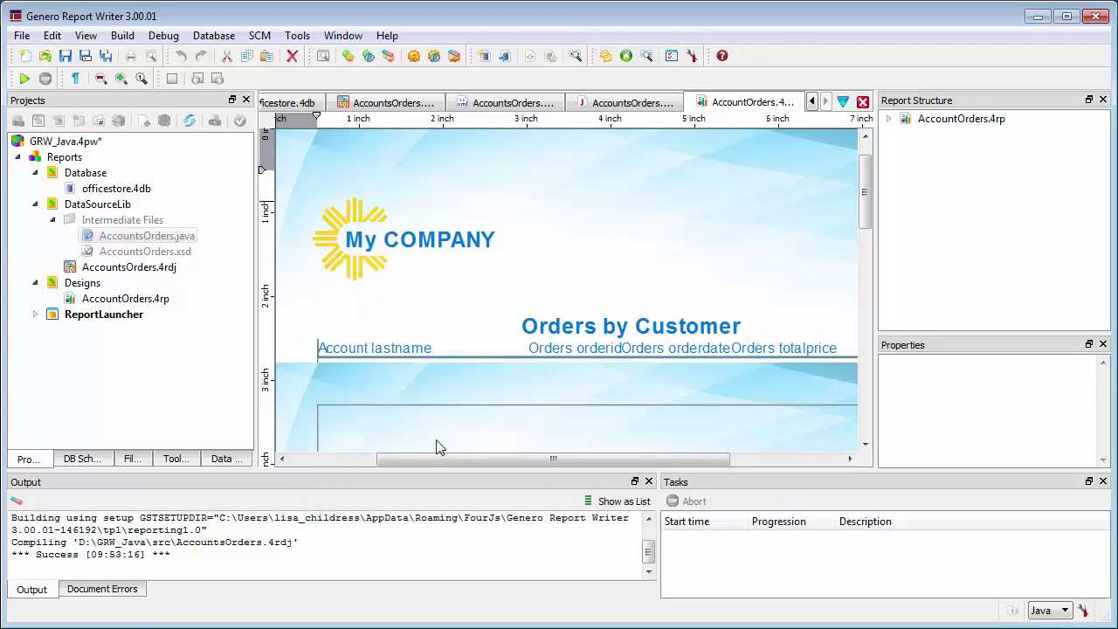
Execute the ReportLauncher application from the project
{"action": "double_click", "coordinate": [131, 316]}
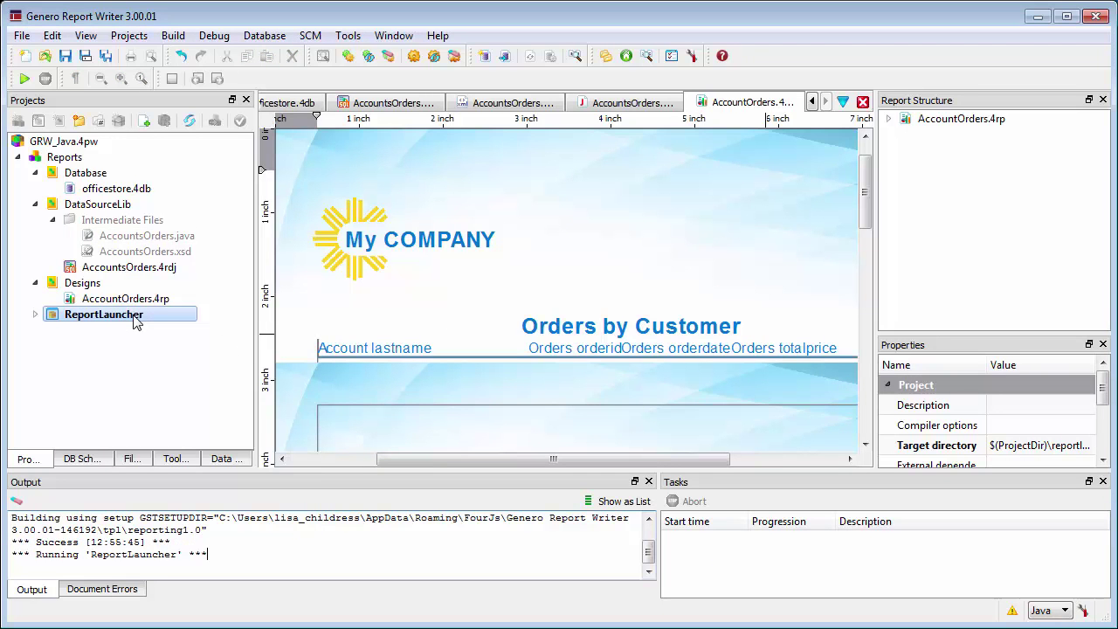
{"action": "right_click", "coordinate": [136, 322]}
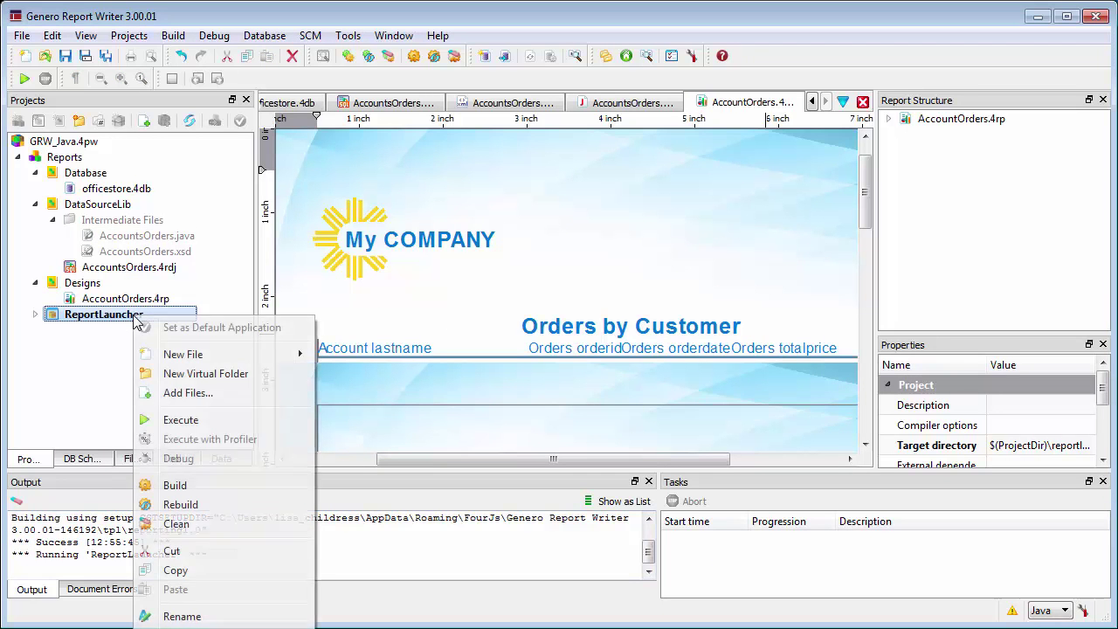
{"action": "left_click", "coordinate": [181, 421]}
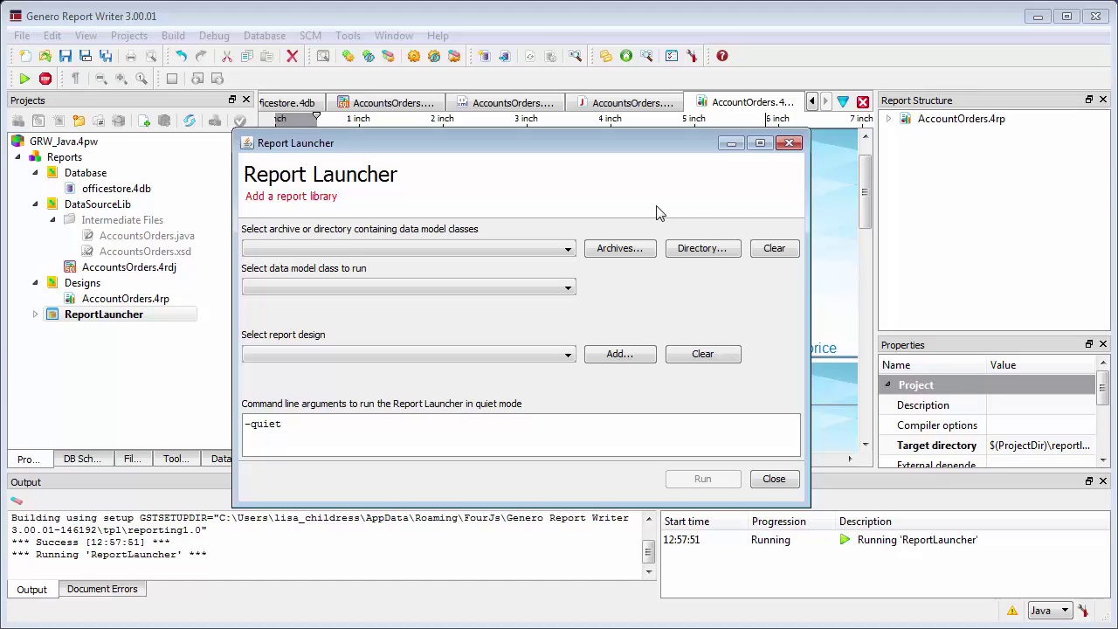
Set the Report Launcher's directory containing the data model classes to D:\GRW_Java\bin
{"action": "left_click", "coordinate": [708, 250]}
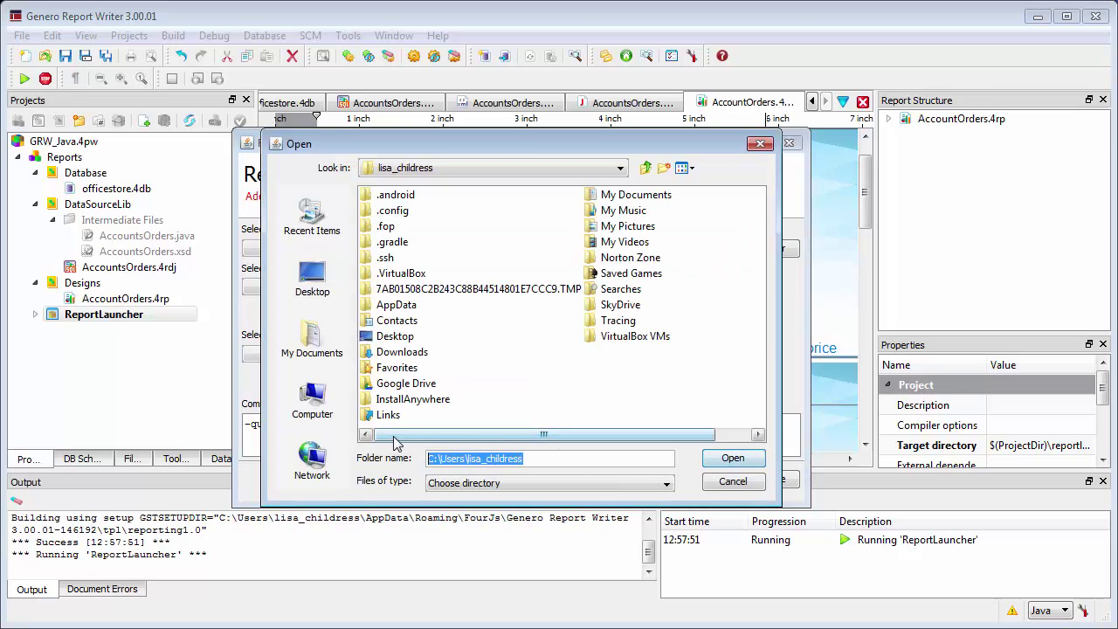
{"action": "type", "text": "D:\\"}
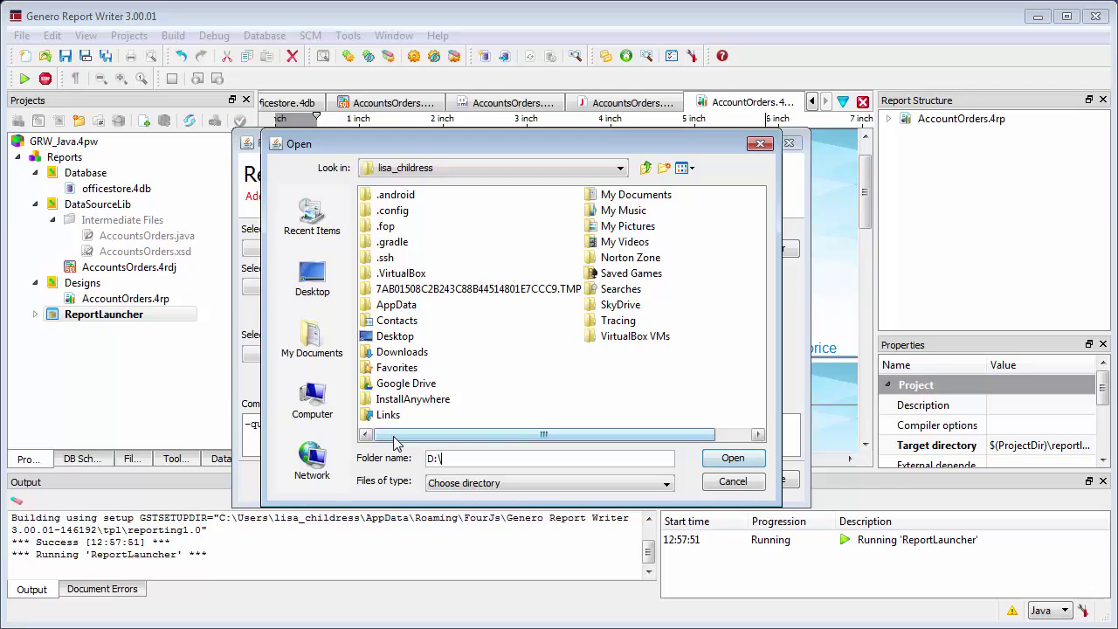
{"action": "type", "text": "GRW_Java\\bin"}
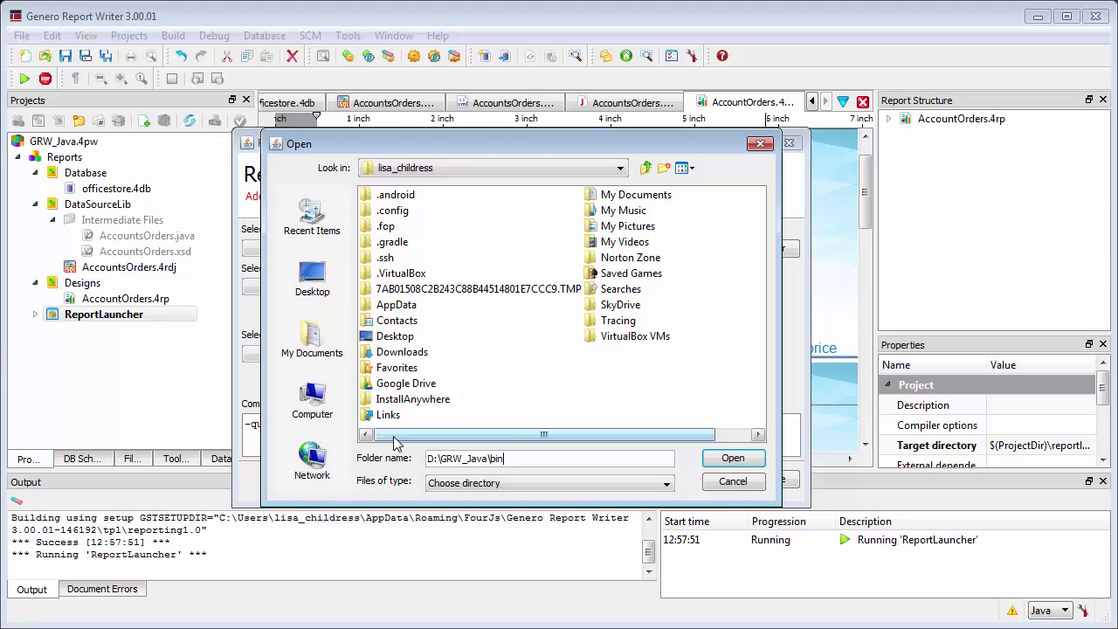
{"action": "key", "text": "Return"}
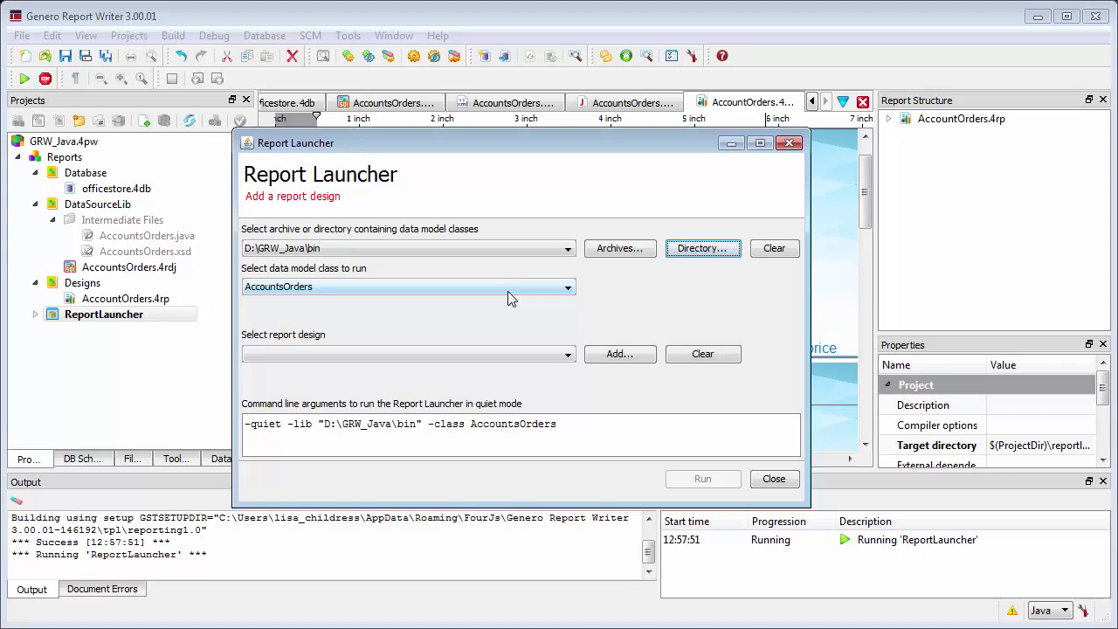
Add D:\GRW_Java\src\AccountOrders.4rp as the report design in the Report Launcher and run the report to view its PDF output
{"action": "left_click", "coordinate": [566, 355]}
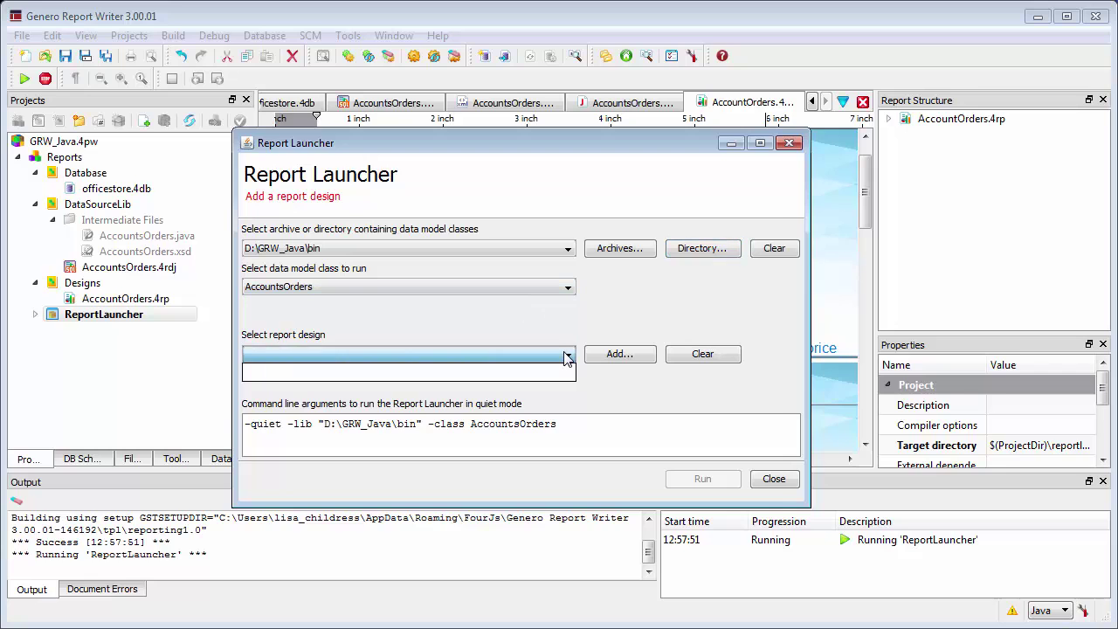
{"action": "left_click", "coordinate": [566, 354]}
{"action": "left_click", "coordinate": [617, 354]}
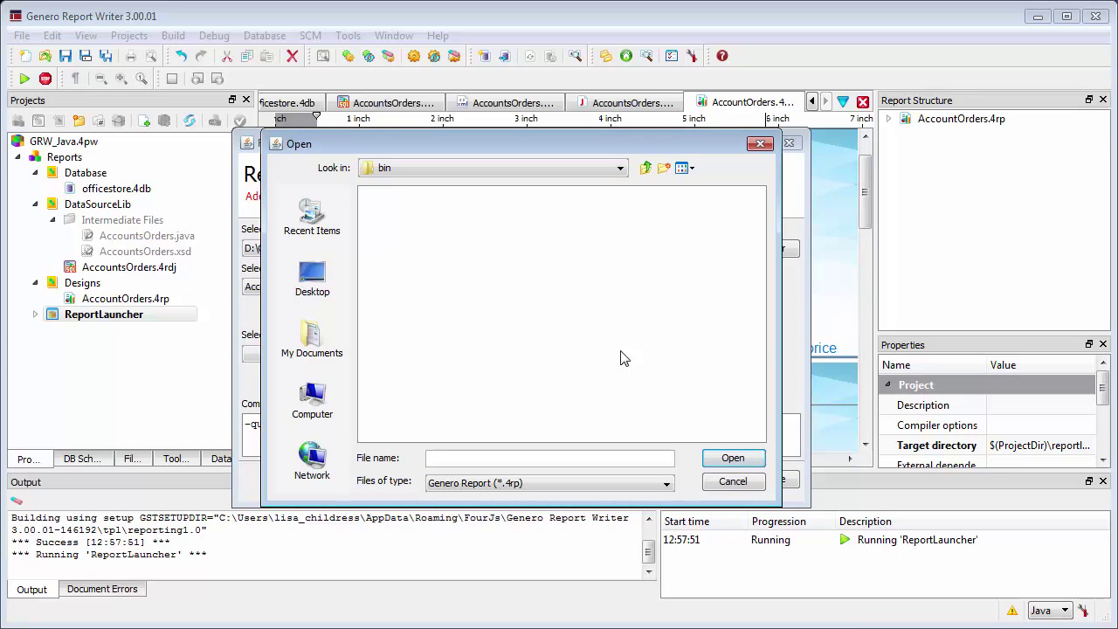
{"action": "left_click", "coordinate": [646, 167]}
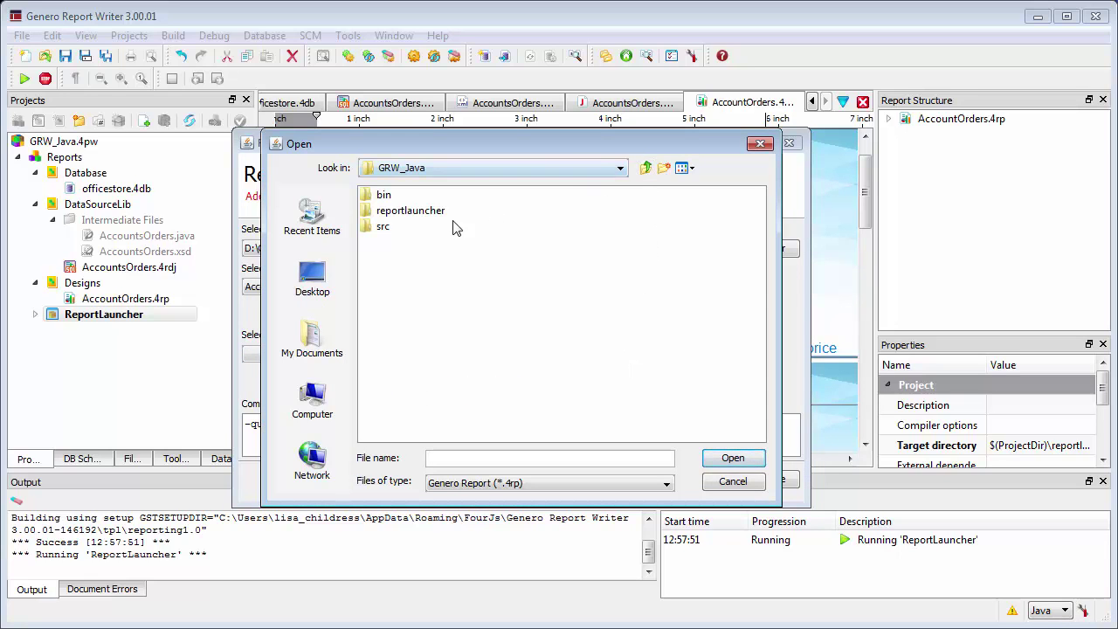
{"action": "double_click", "coordinate": [385, 228]}
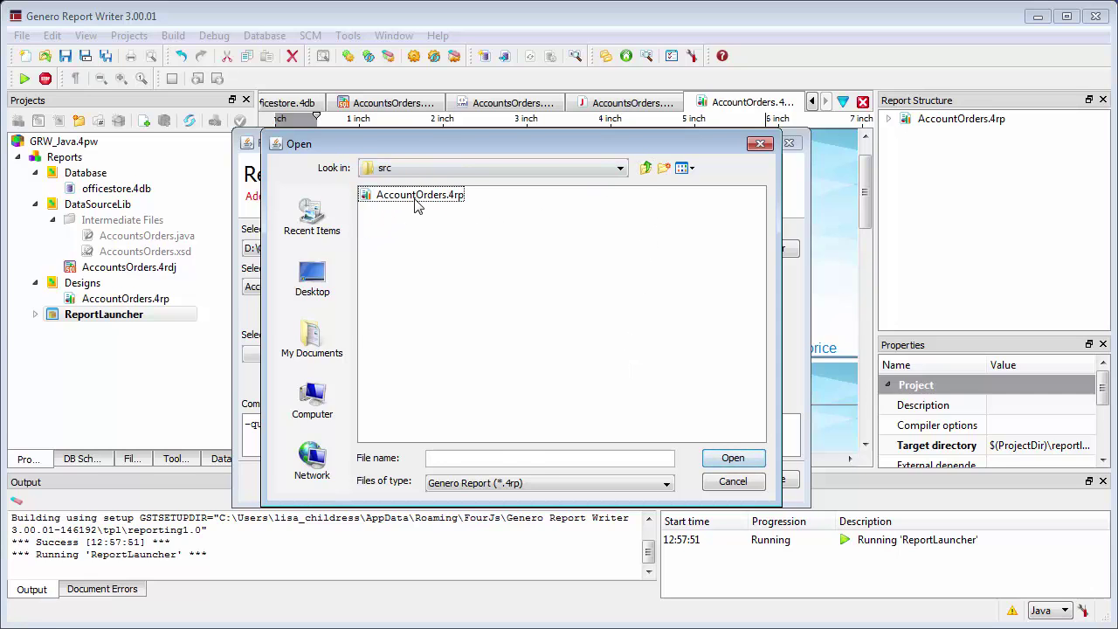
{"action": "double_click", "coordinate": [420, 197]}
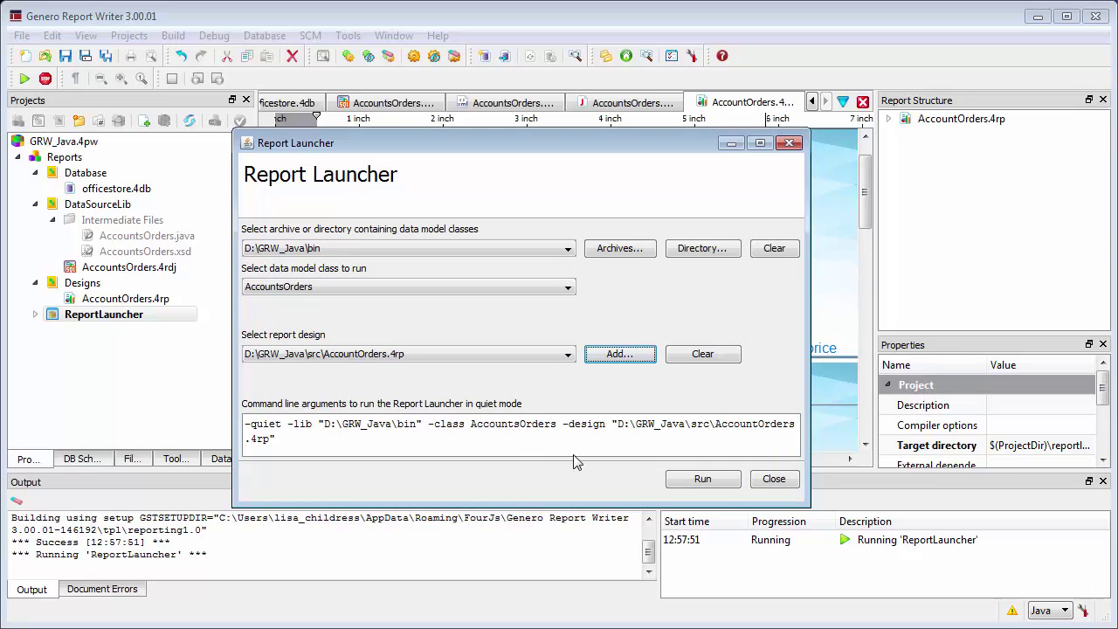
{"action": "left_click", "coordinate": [718, 484]}
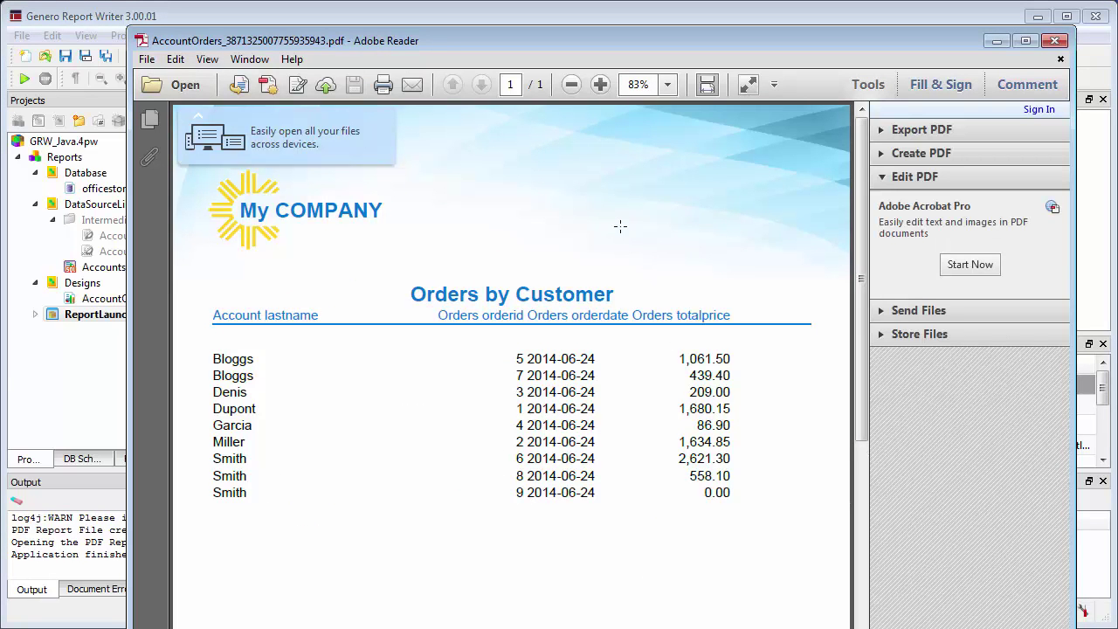
{"action": "scroll", "coordinate": [620, 226], "scroll_direction": "down", "scroll_amount": 1}
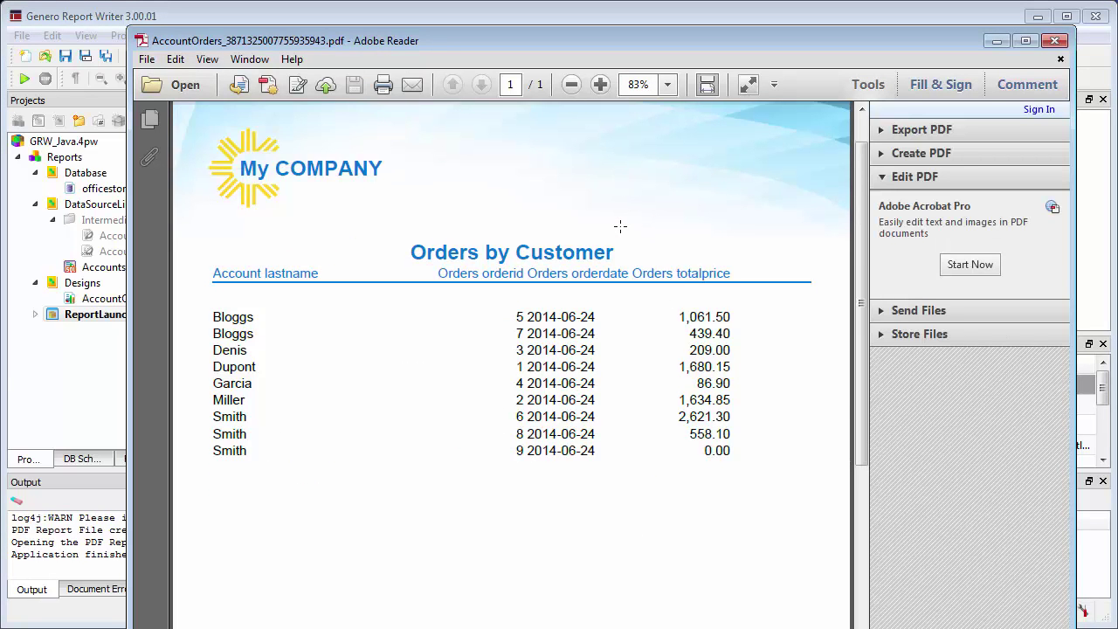